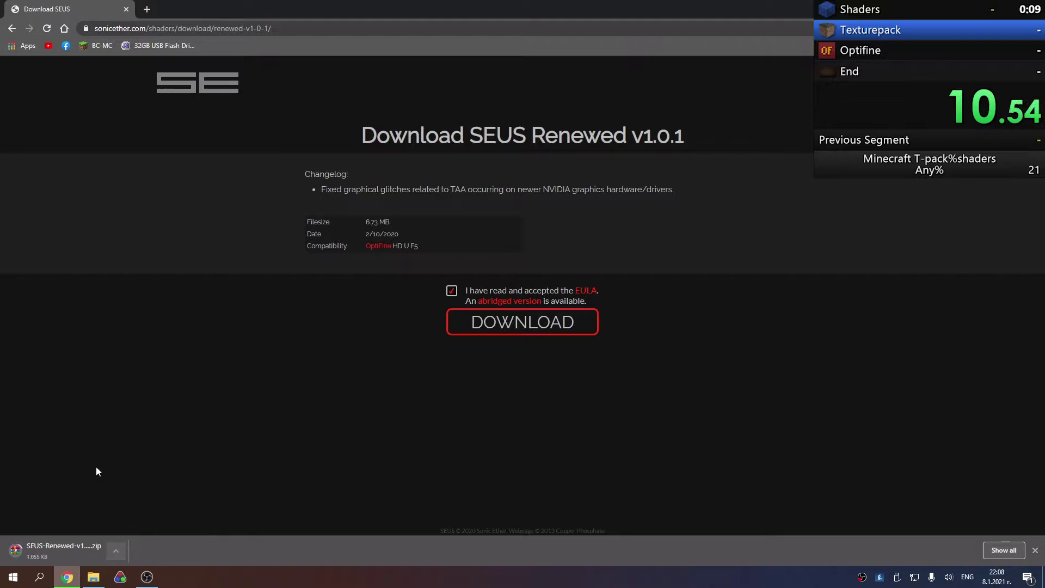
- Search Google in a new tab for "vanilla accurate minecraft"
left_click(147, 9)
left_click(399, 291)
type("vann")
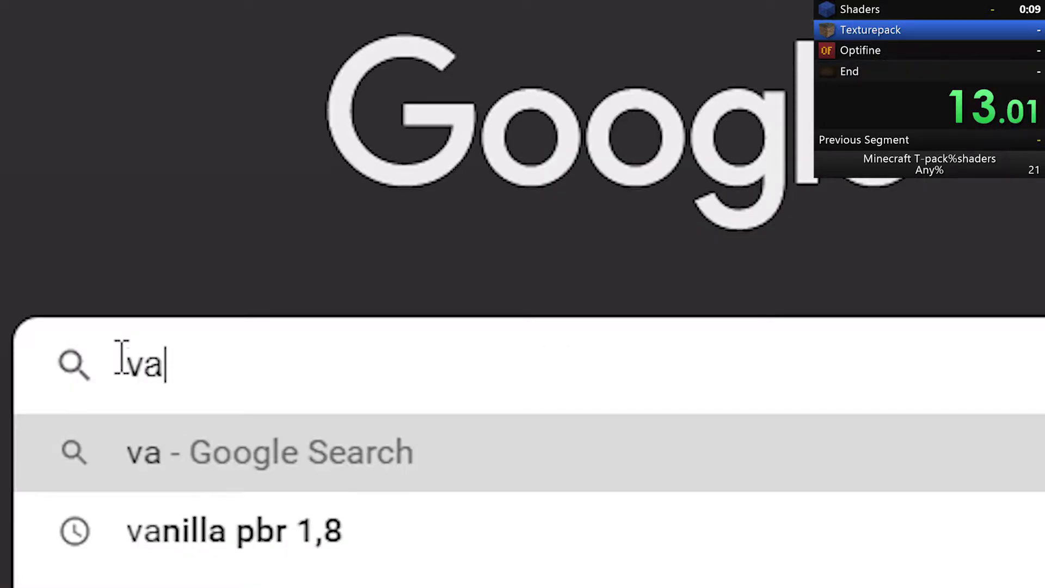
key("BackSpace")
type("illa accurate rtx")
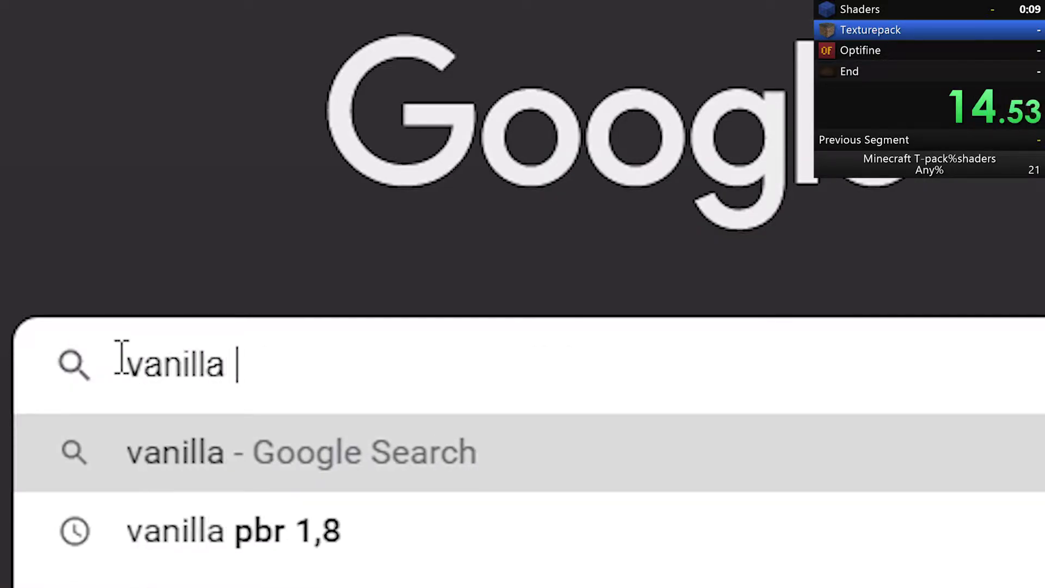
key("BackSpace")
key("BackSpace")
key("BackSpace")
key("Down")
key("Down")
key("Return")
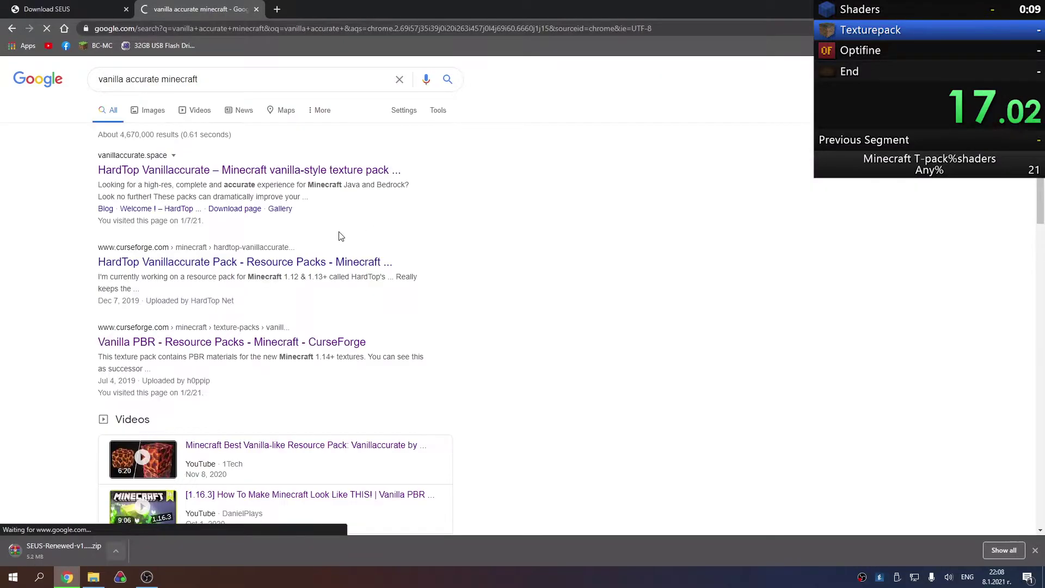
- Open the HardTop Vanillaccurate site's download page and go to the main Vanillaccurate pack
left_click(194, 171)
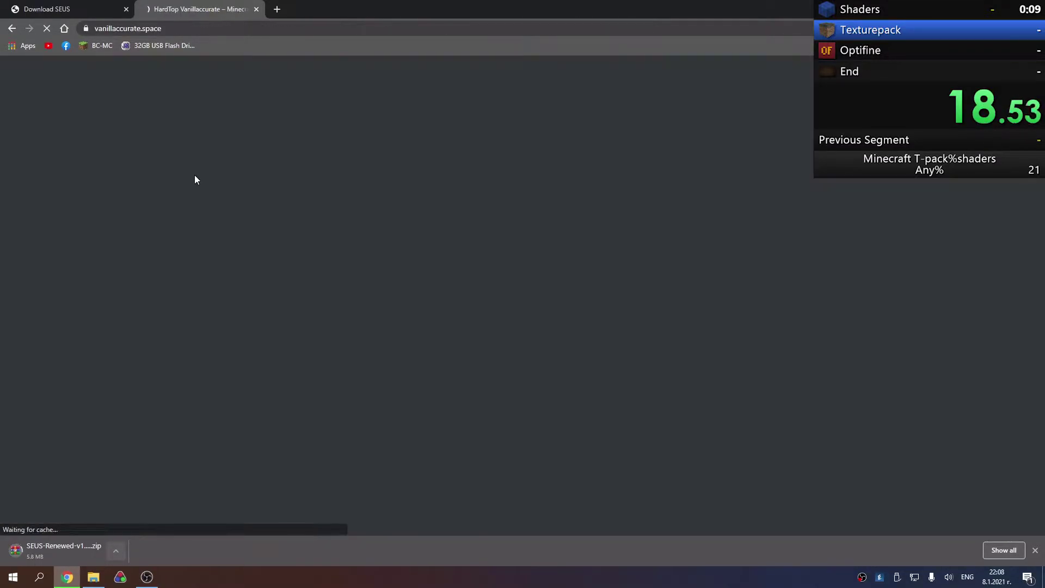
left_click(429, 458)
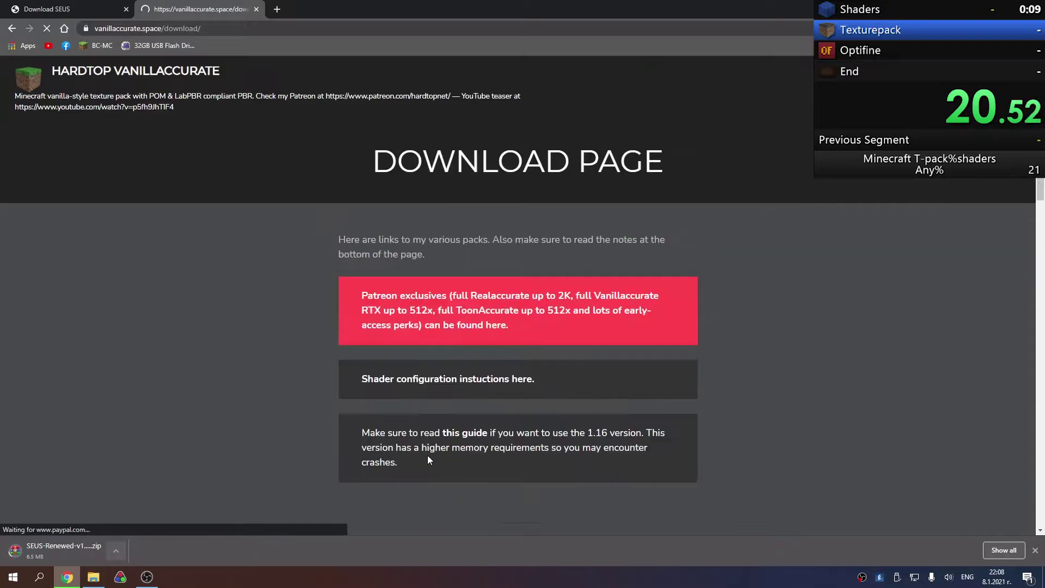
scroll(420, 437, "down", 3)
scroll(429, 359, "down", 4)
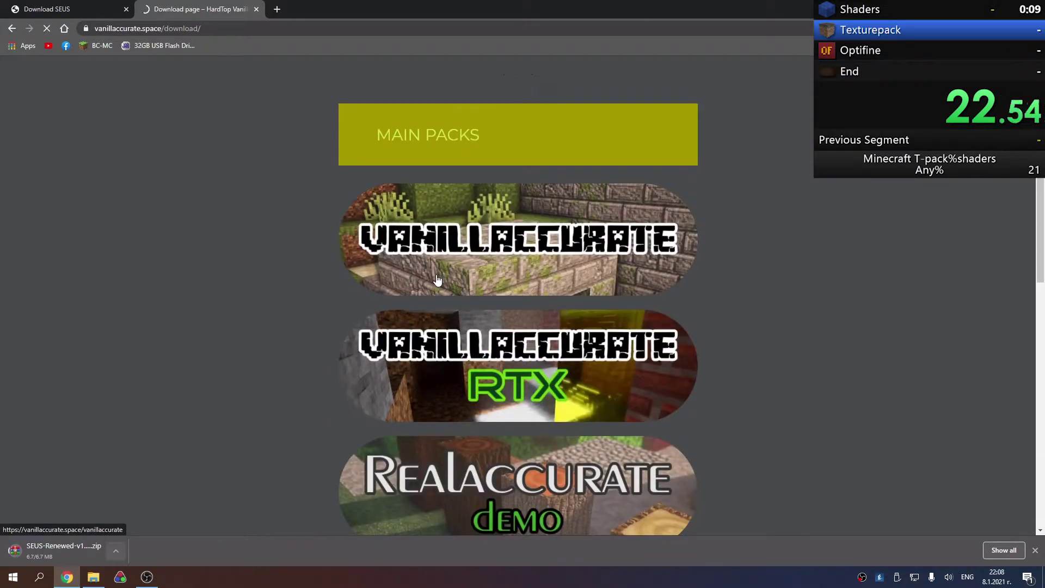
left_click(437, 279)
- Follow the download link for the 64x version of the Vanillaccurate pack
scroll(511, 384, "down", 10)
scroll(511, 385, "down", 10)
left_click(383, 291)
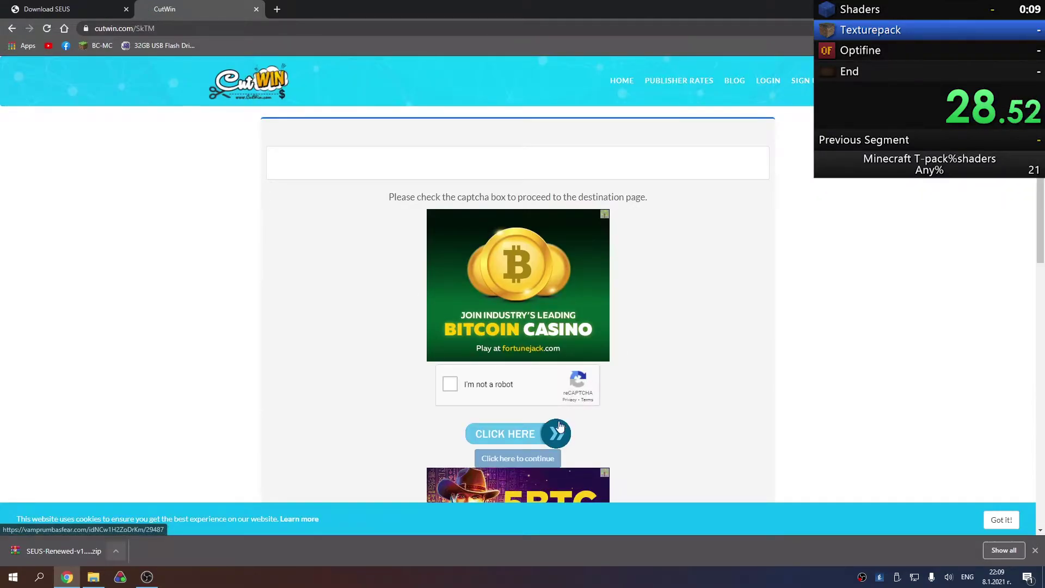
- Pass the CutWin captcha and countdown, get the link to the pack's Google Drive file, and close the ad tabs
left_click(450, 385)
left_click(536, 458)
key("ctrl+w")
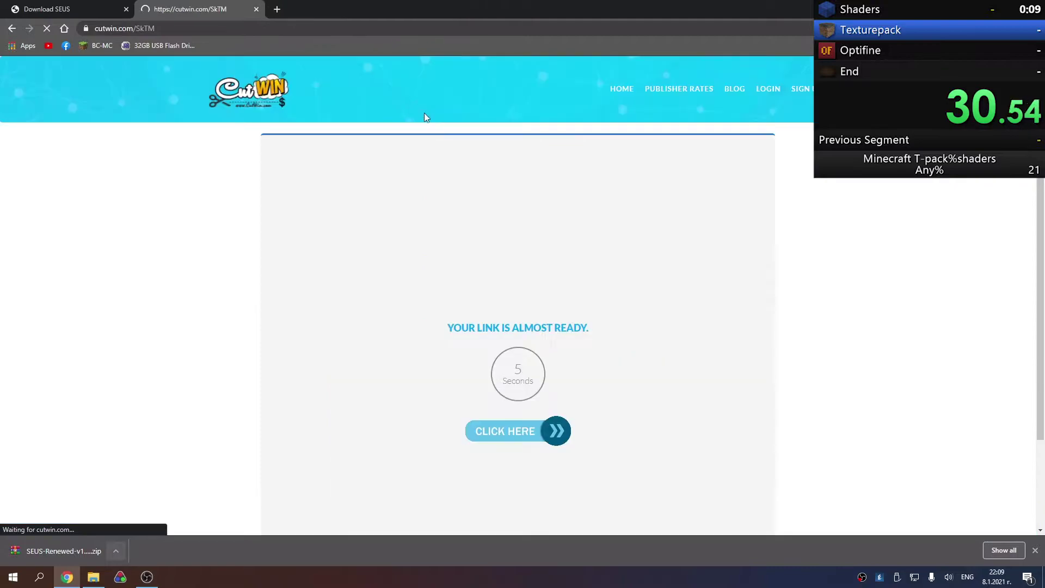
scroll(525, 393, "down", 1)
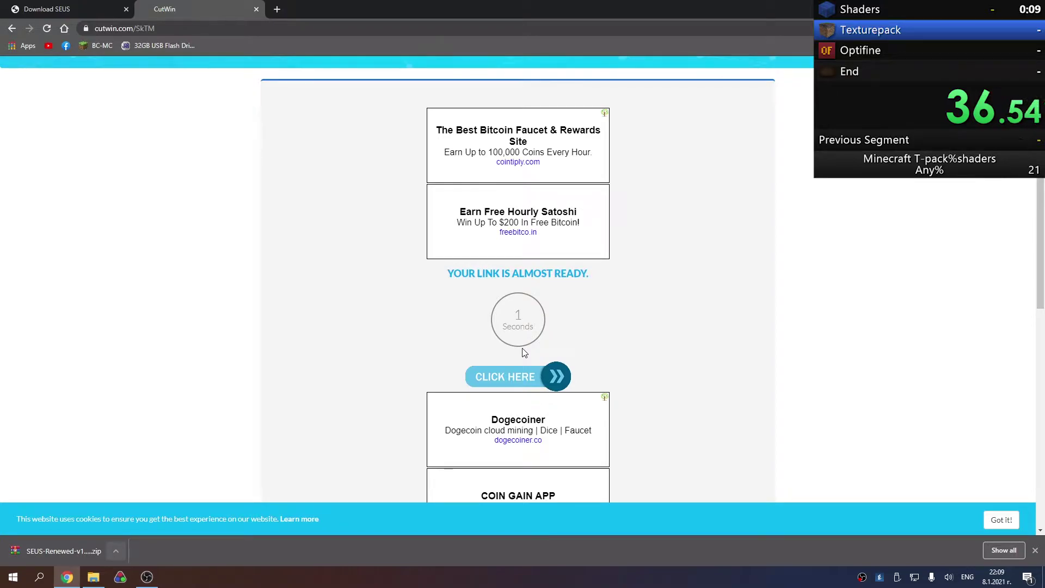
left_click(556, 376)
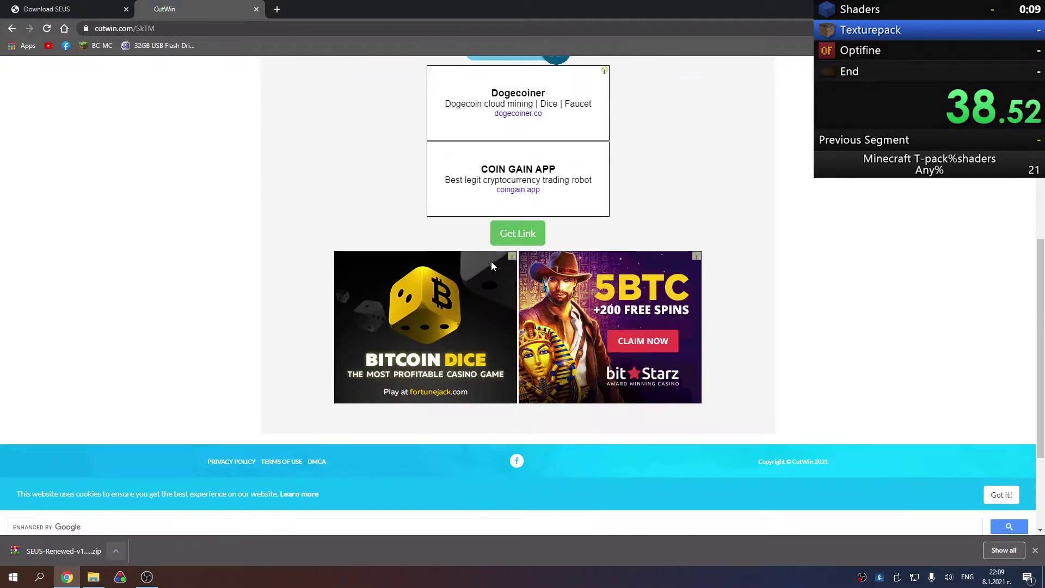
left_click(509, 230)
left_click(202, 9)
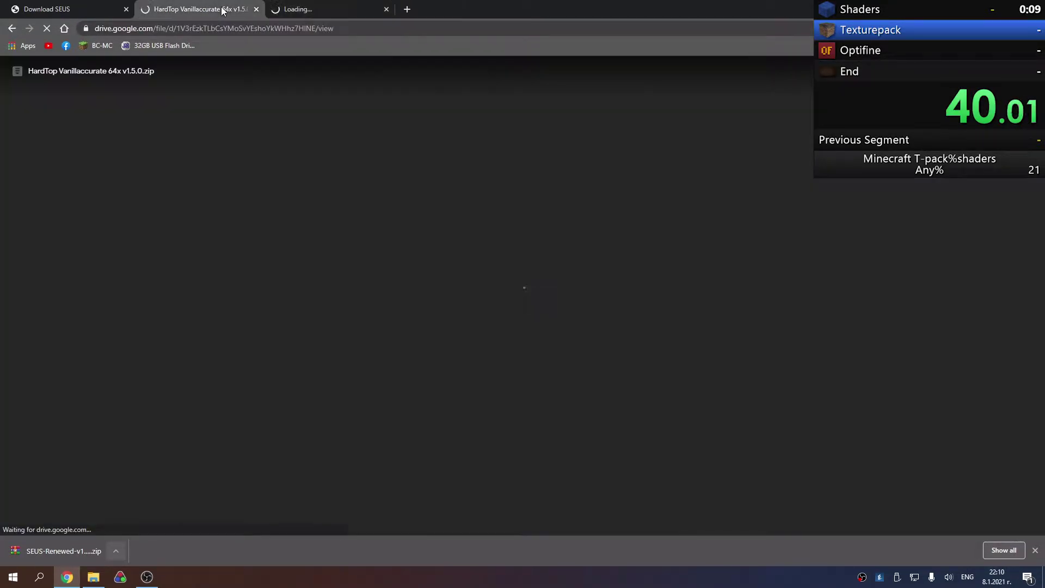
left_click(385, 9)
- Download HardTop Vanillaccurate 64x v1.5.0.zip from Google Drive
left_click(365, 31)
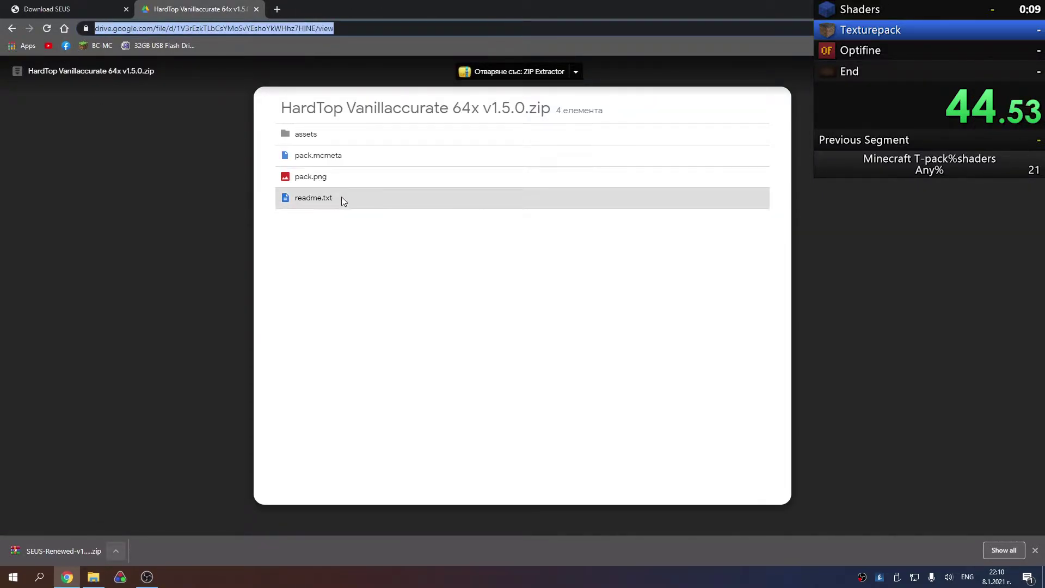
left_click(361, 281)
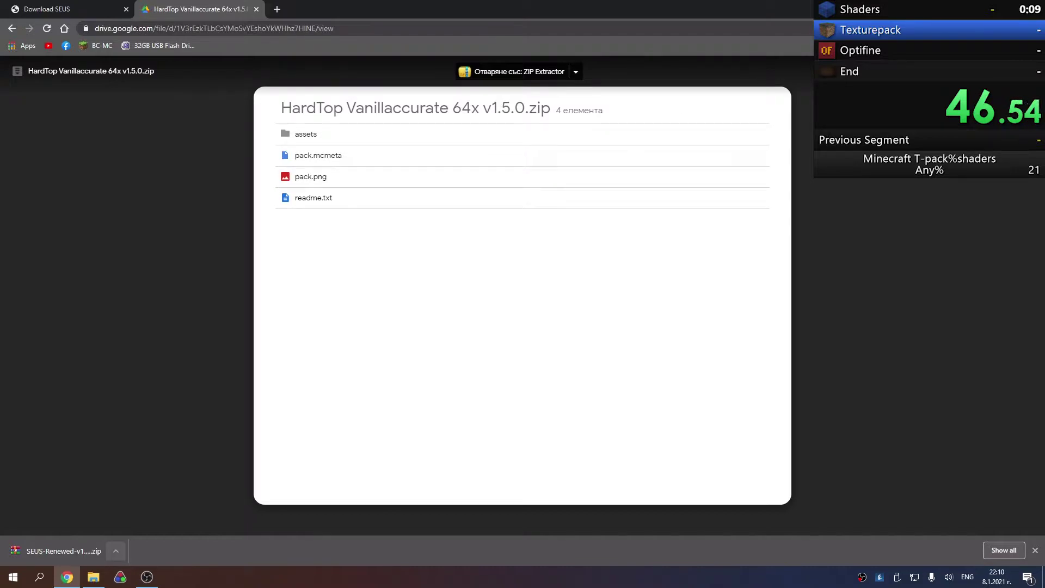
key("KP_1")
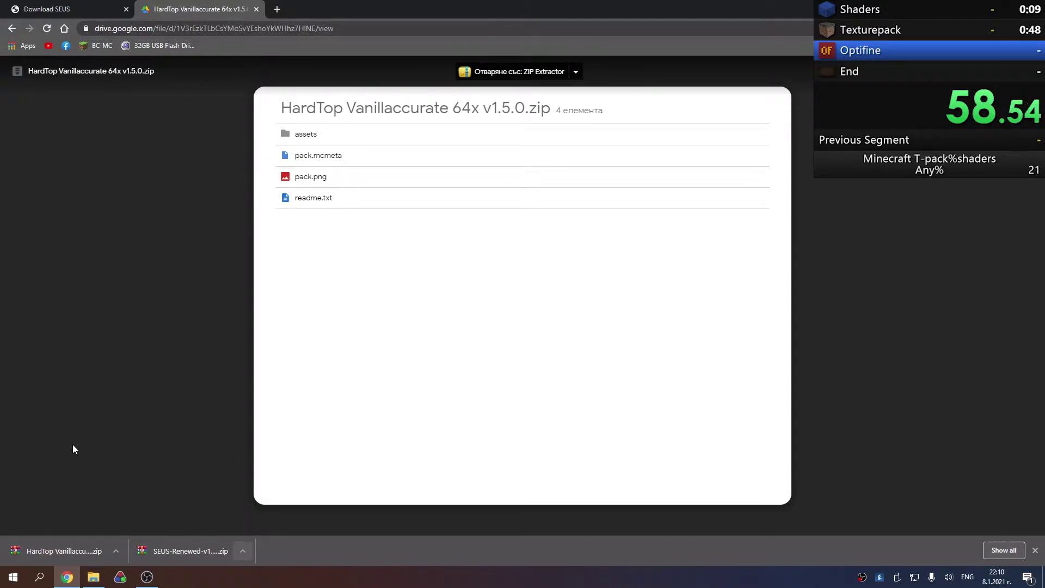
- Open .minecraft in %appdata% and copy the downloaded HardTop Vanillaccurate 64x zip into its resourcepacks folder
key("super+r")
type("%")
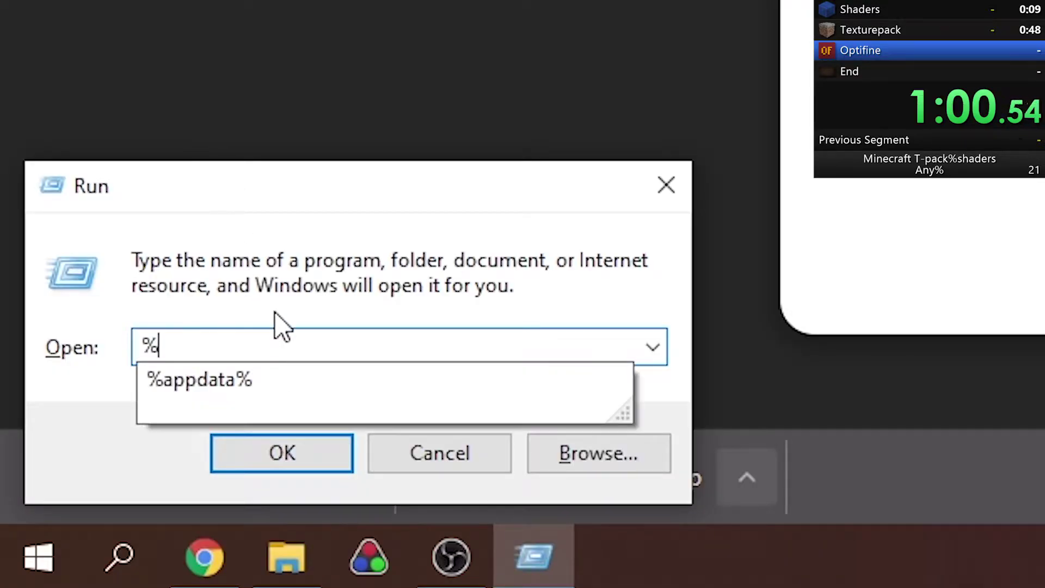
type("appdata%")
key("Return")
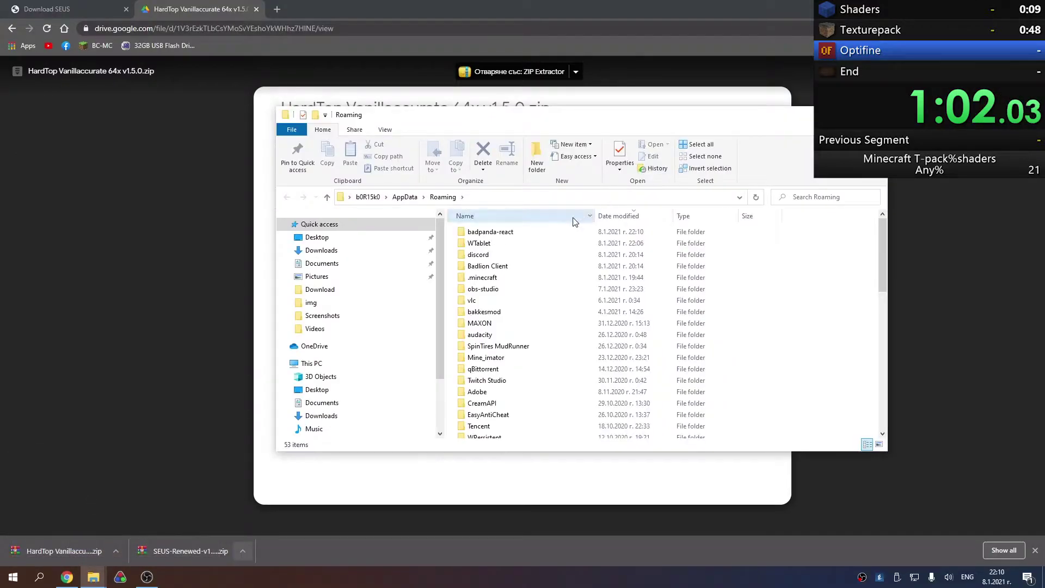
double_click(514, 278)
scroll(579, 341, "down", 2)
left_click(501, 285)
double_click(501, 285)
left_click_drag(79, 553, 553, 387)
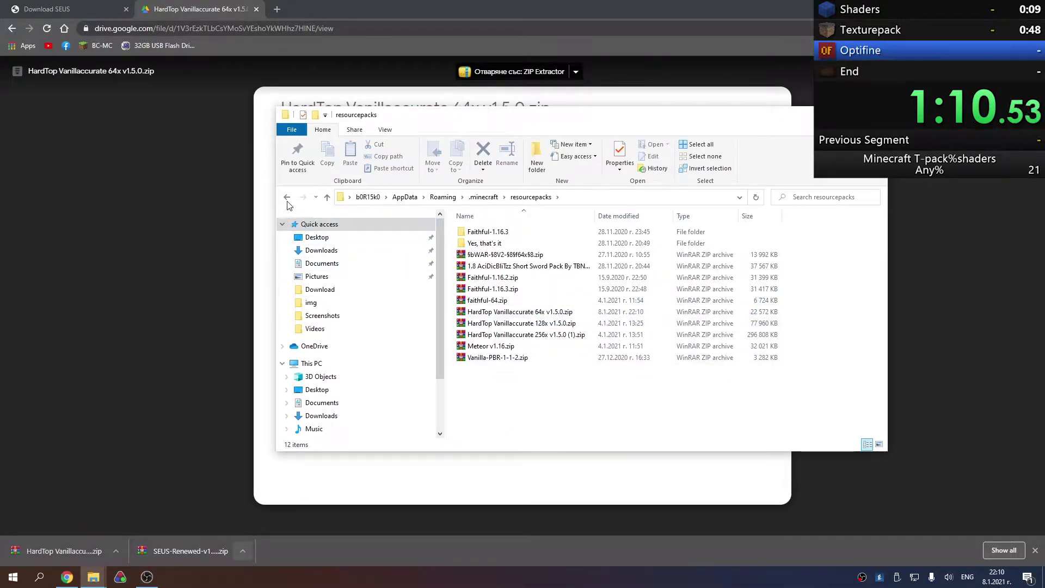
- Copy the downloaded SEUS Renewed zip into the shaderpacks folder of .minecraft
key("alt+Left")
scroll(514, 381, "down", 1)
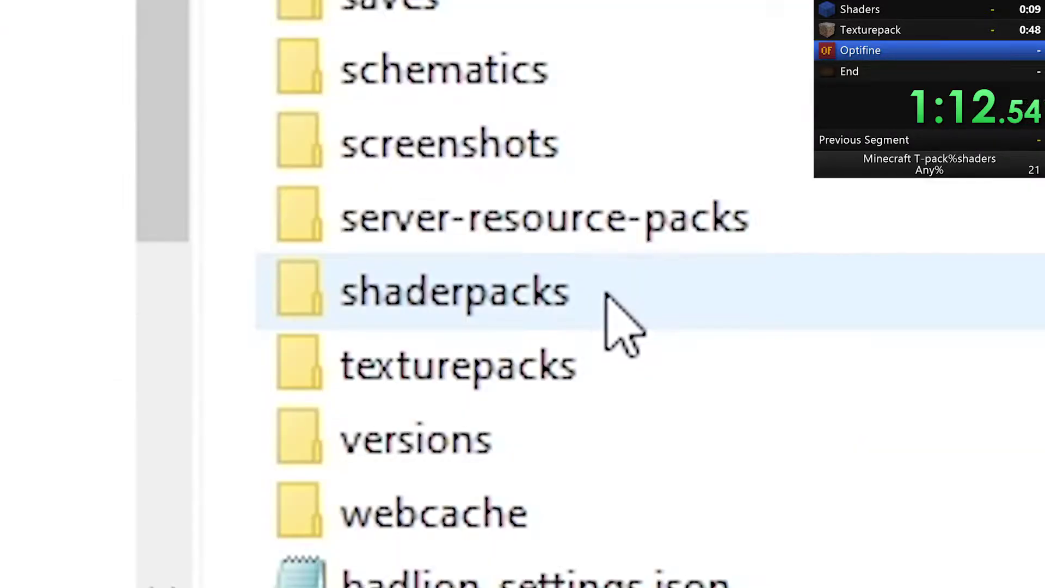
double_click(511, 392)
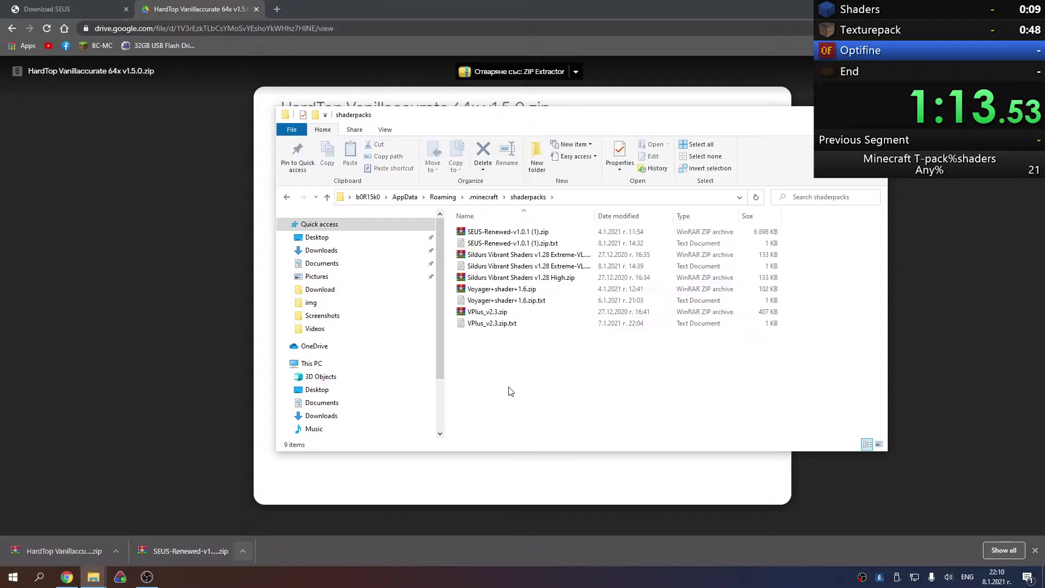
left_click_drag(174, 549, 614, 388)
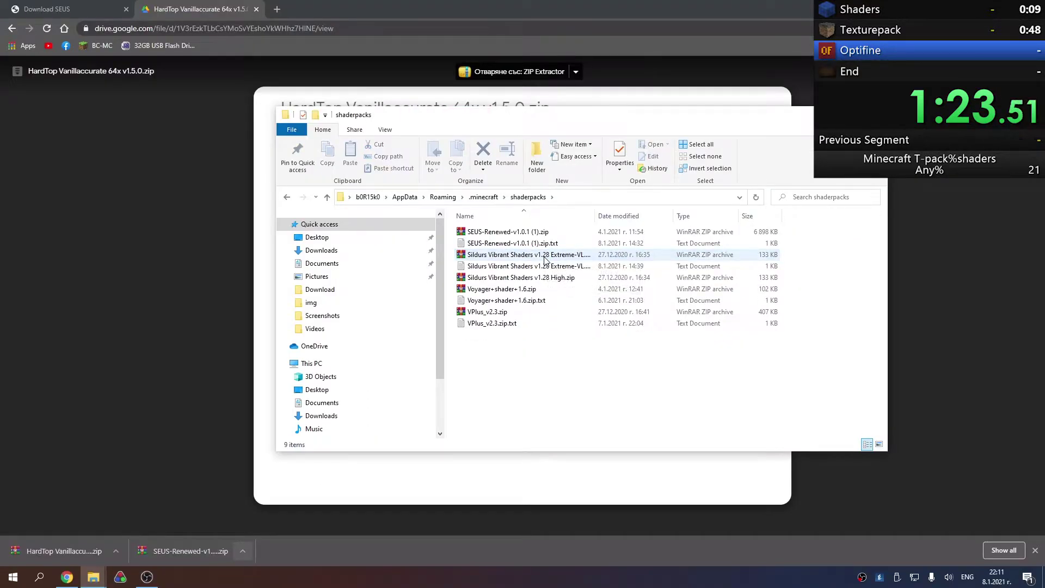
key("Delete")
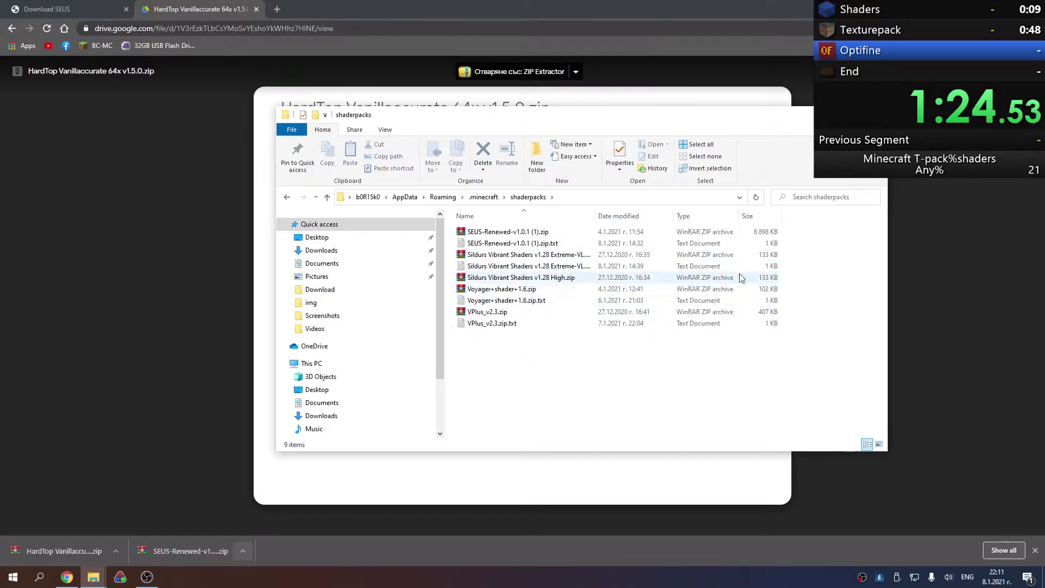
- Start the Minecraft Launcher and create a new installation named "YEA BOYYYYY" on Latest release (1.16.4)
key("alt+Tab")
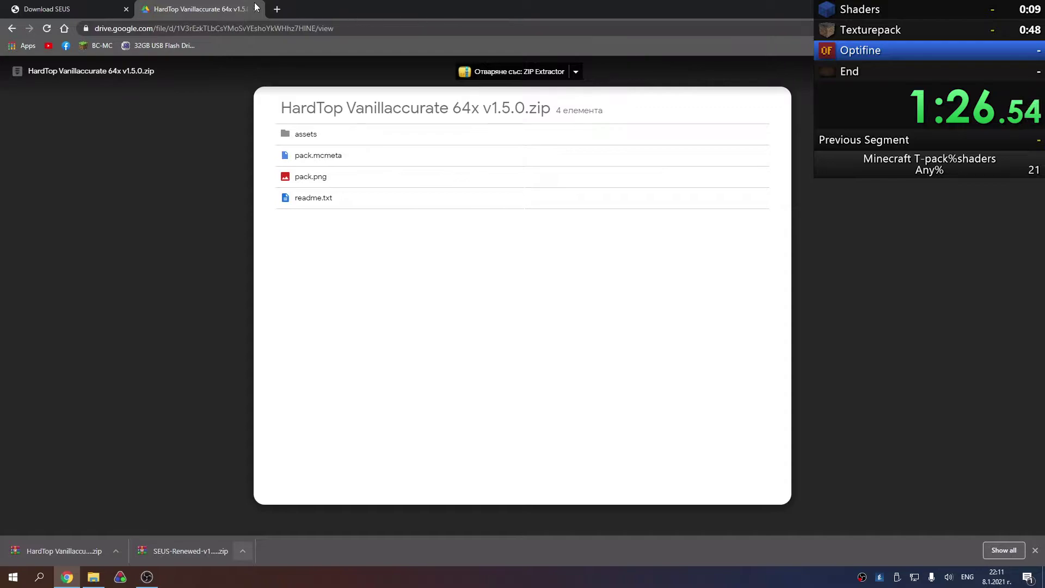
key("super+d")
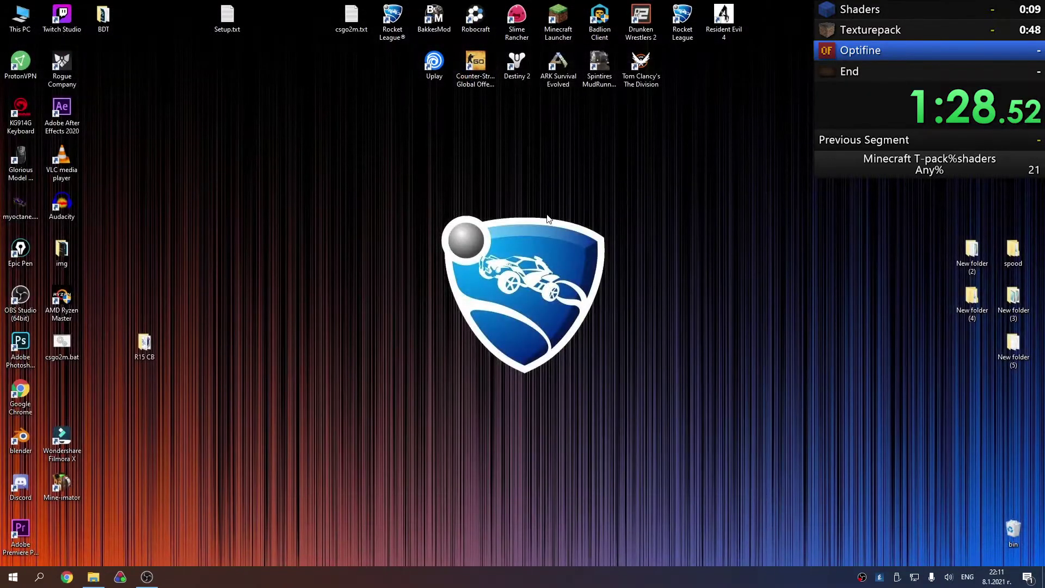
double_click(573, 28)
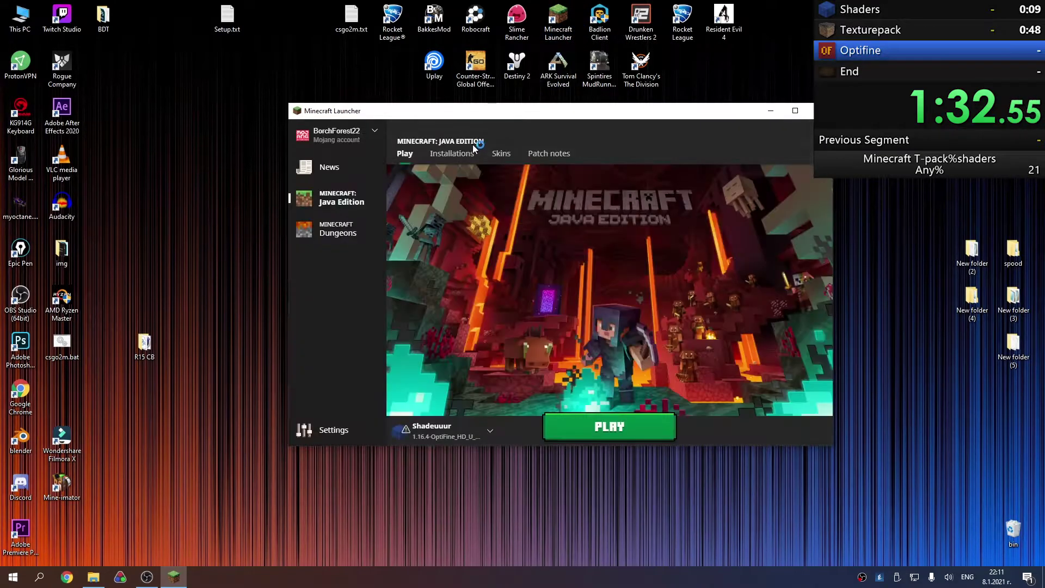
left_click(457, 155)
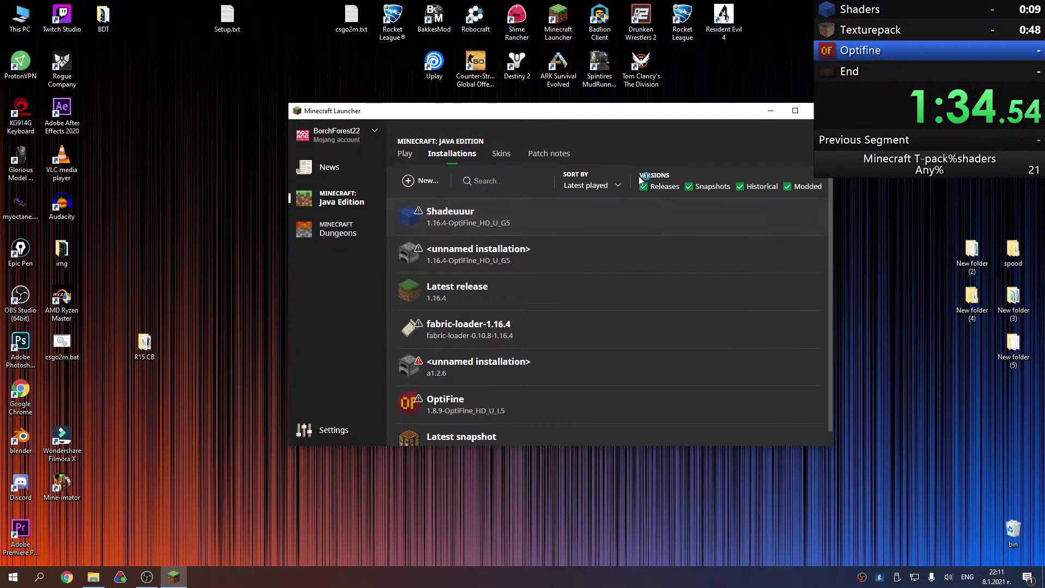
left_click(418, 180)
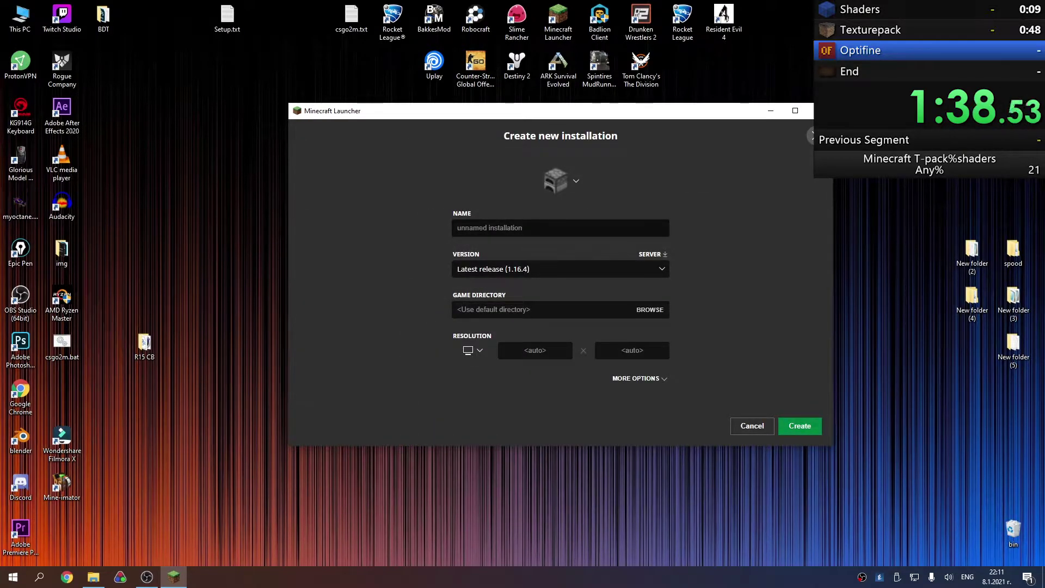
type("YEA BOYYYYY")
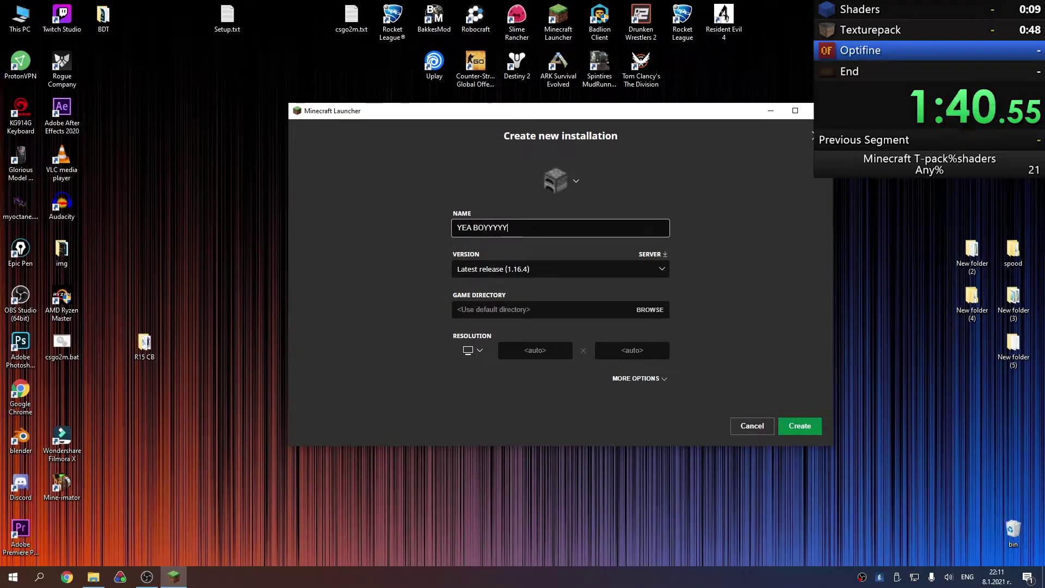
left_click(803, 428)
- Launch the game once from the new "YEA BOYYYYY" installation and quit from its title screen
scroll(589, 341, "down", 1)
left_click(748, 426)
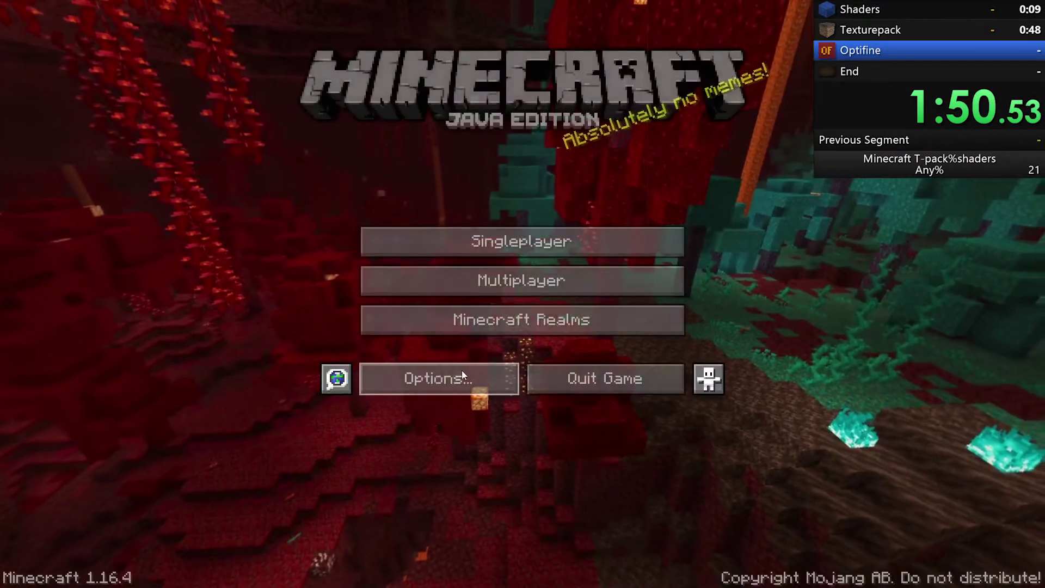
left_click(576, 383)
- In Chrome, find the OptiFine downloads page, download OptiFine HD U G5 for Minecraft 1.16.4 and keep the jar file
type("opti")
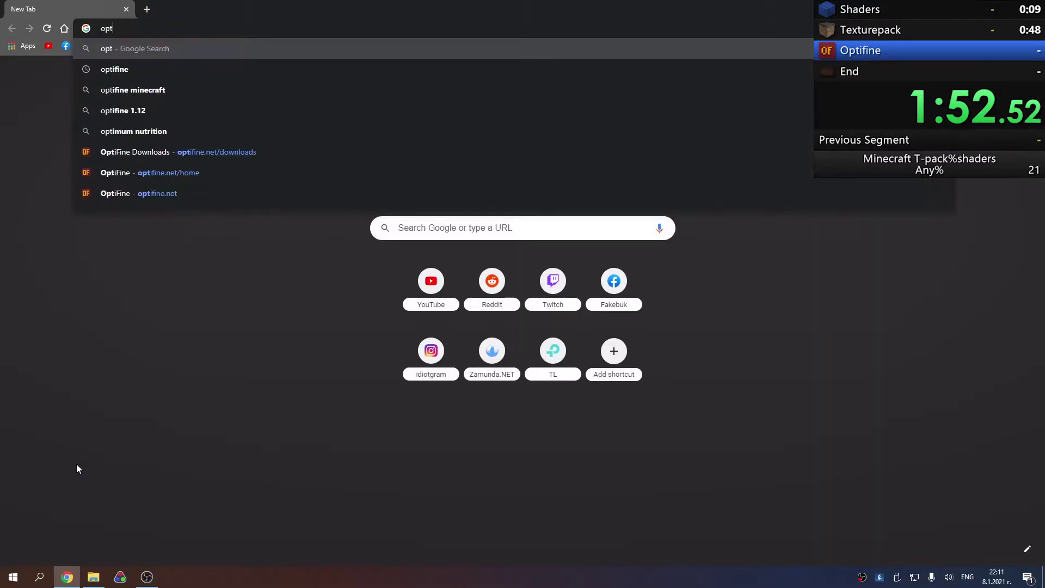
key("Return")
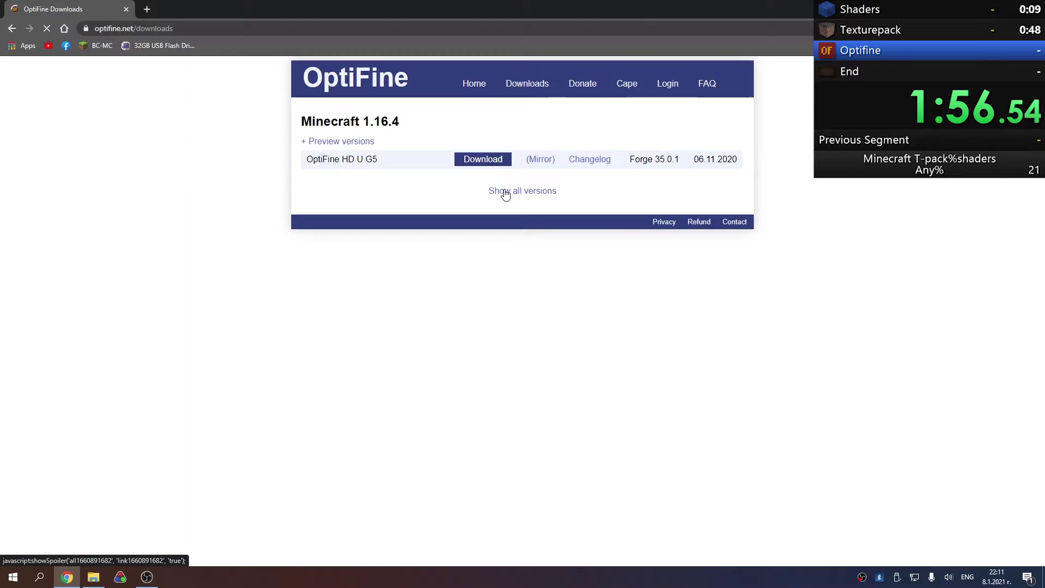
left_click(503, 191)
left_click(482, 160)
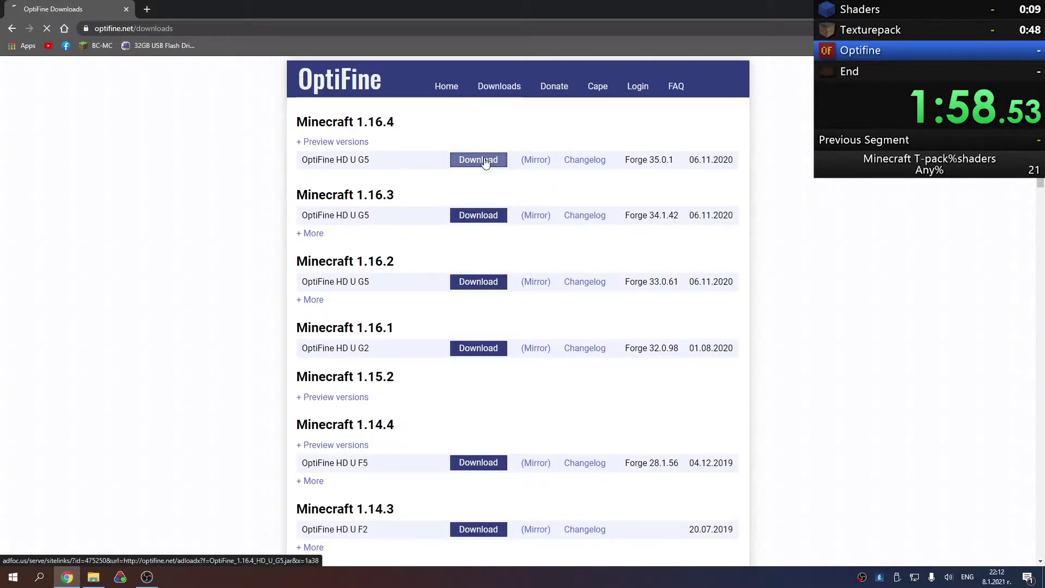
left_click(546, 163)
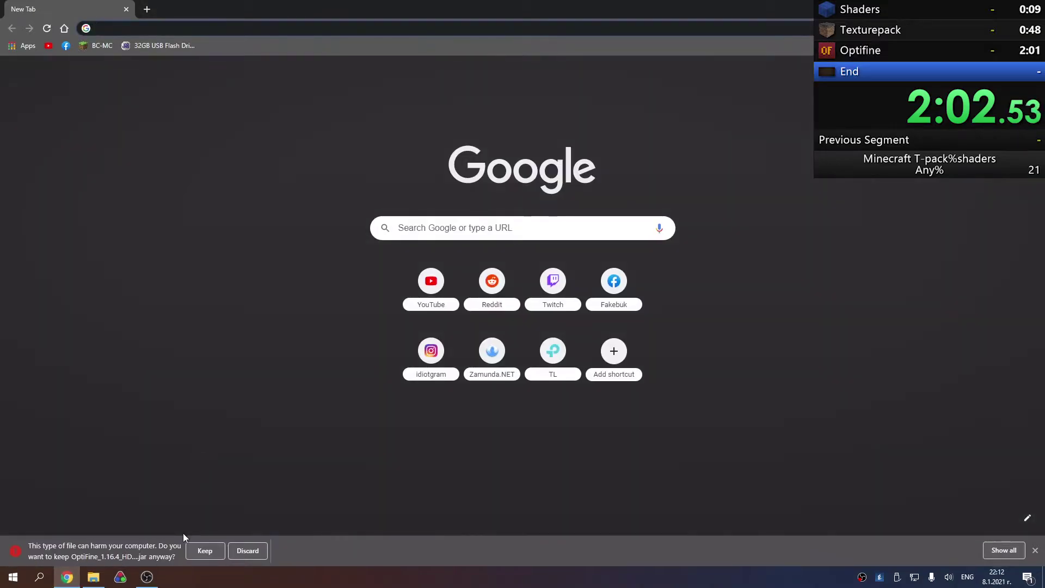
left_click(195, 557)
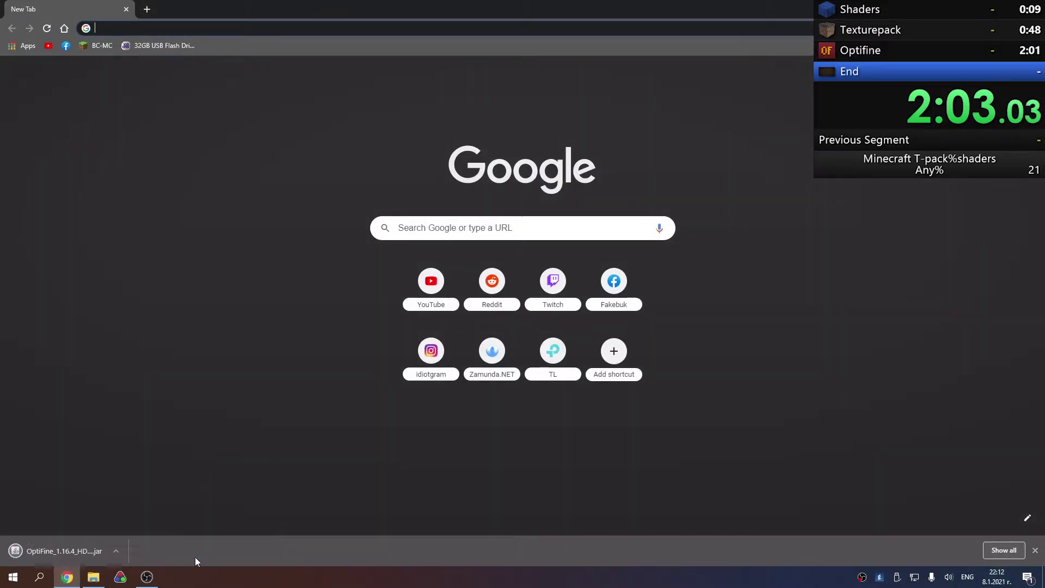
- Run the downloaded OptiFine HD Ultra G5 installer, install it into the .minecraft folder and close the browser
left_click(61, 549)
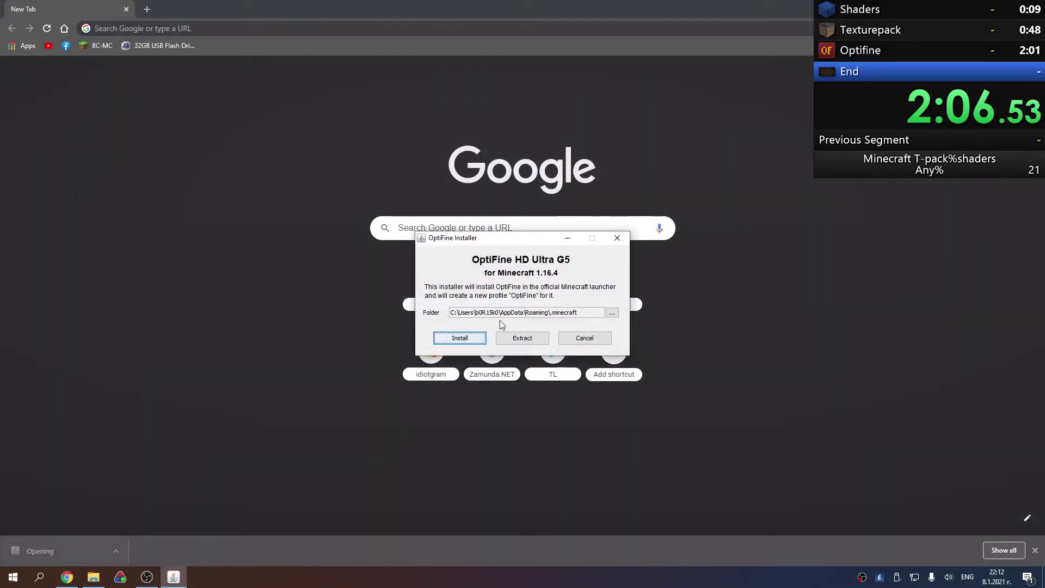
left_click(483, 338)
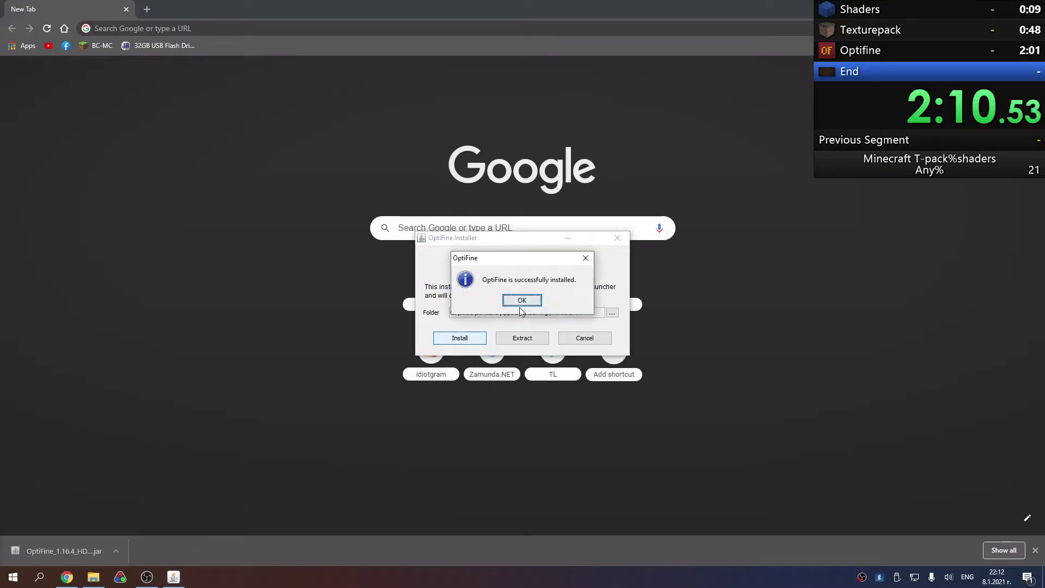
left_click(521, 302)
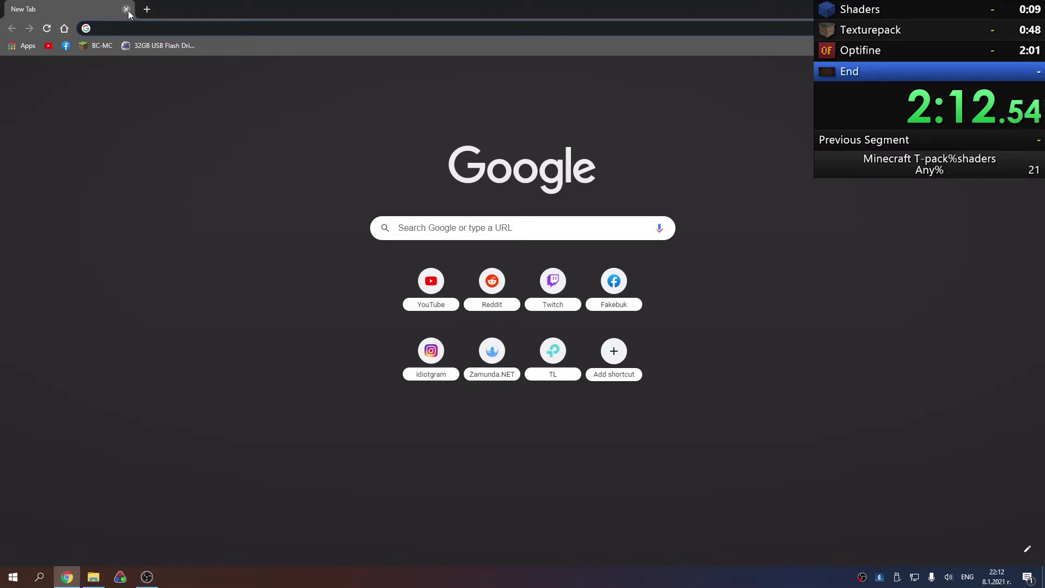
left_click(126, 9)
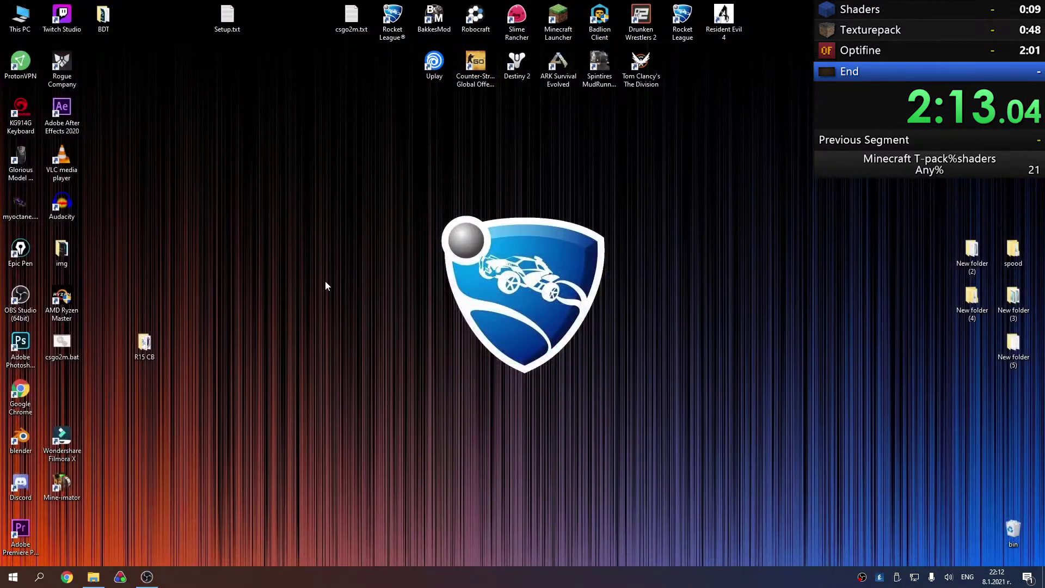
- Open the Minecraft Launcher and change the "YEA BOYYYYY" installation's version to release 1.16.4-OptiFine_HD_U_G5
double_click(558, 20)
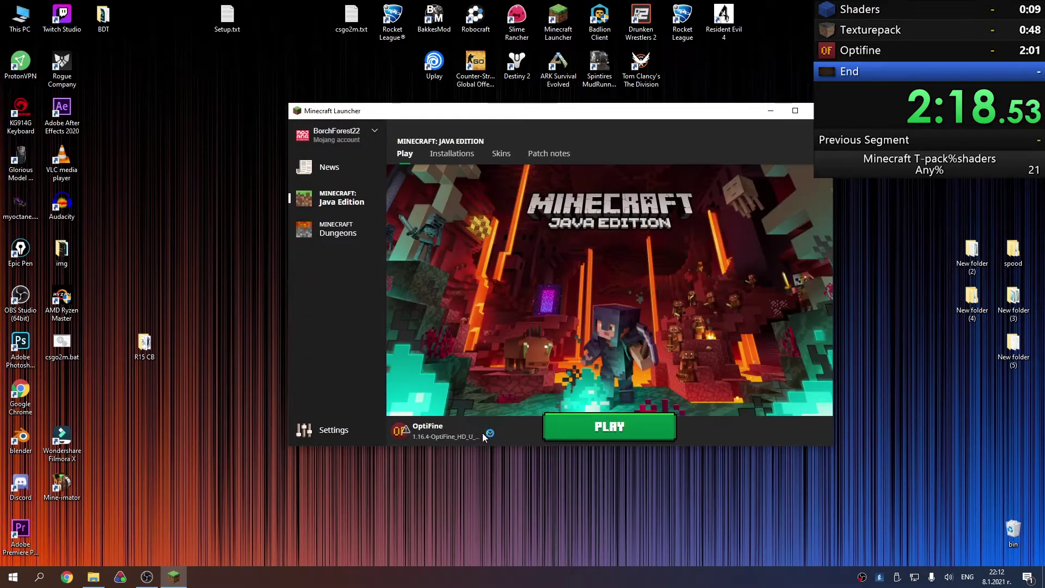
left_click(452, 153)
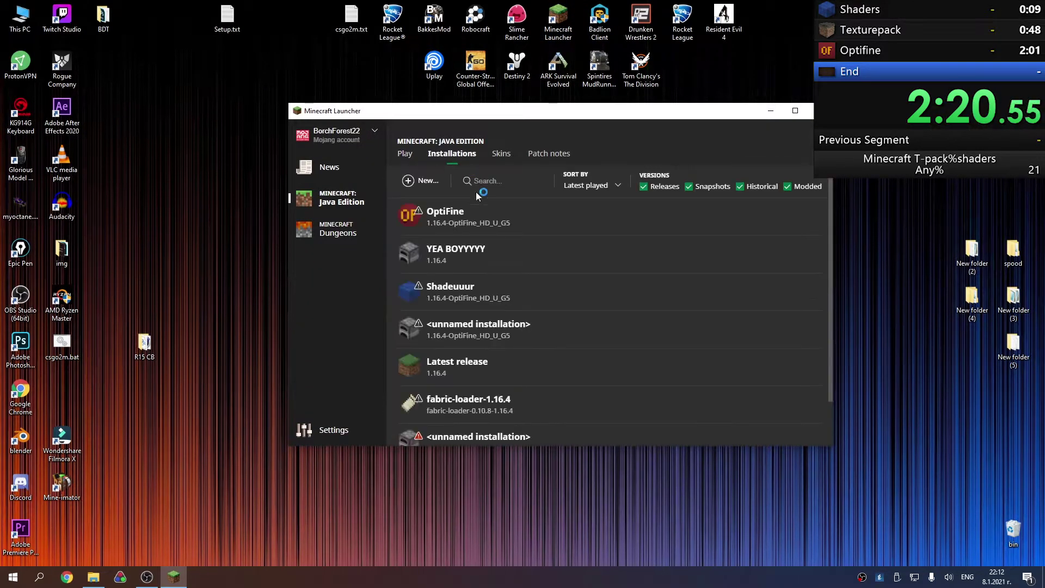
left_click(812, 255)
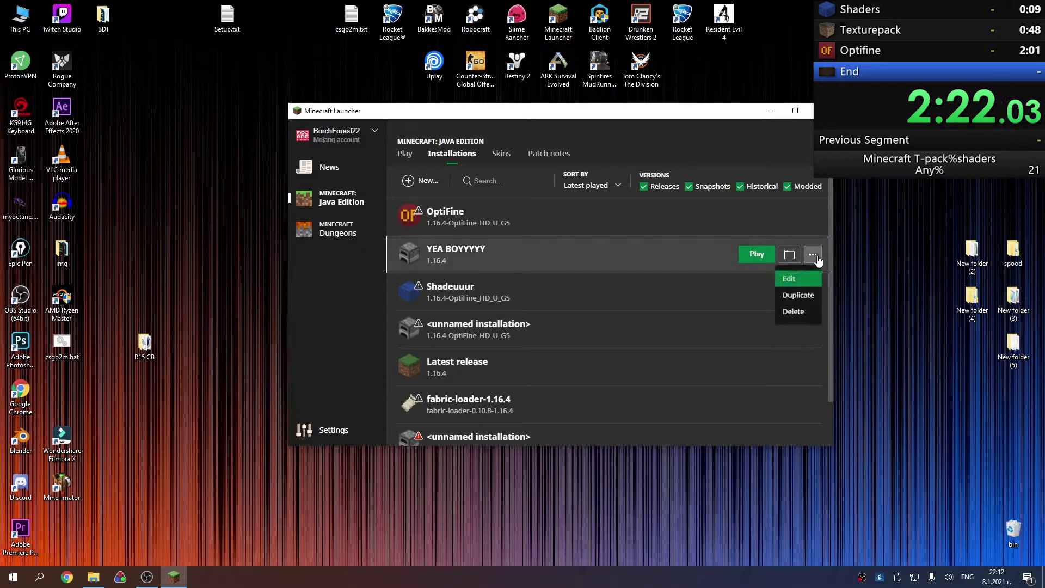
left_click(788, 279)
left_click(576, 274)
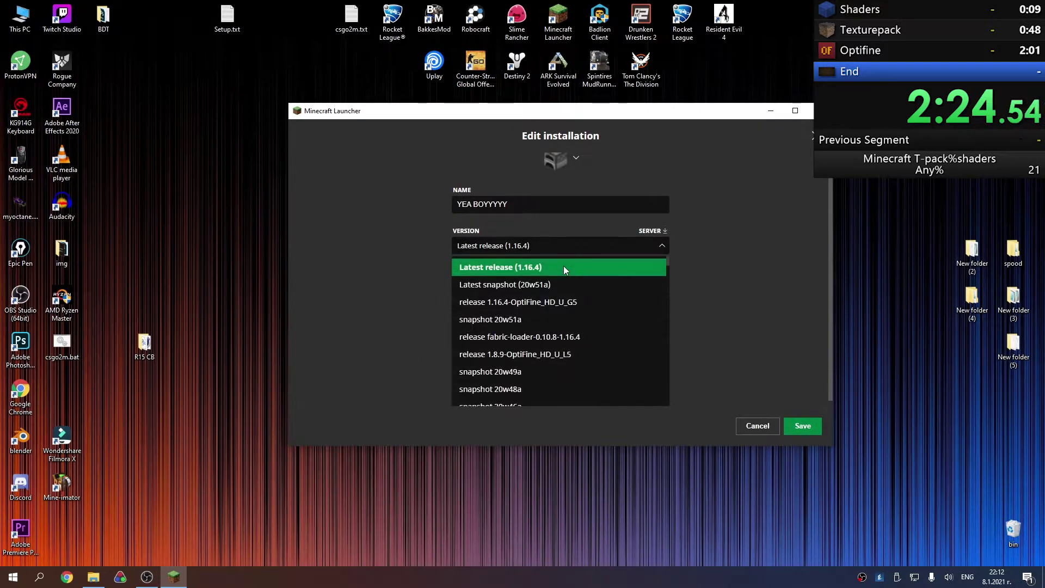
left_click(557, 305)
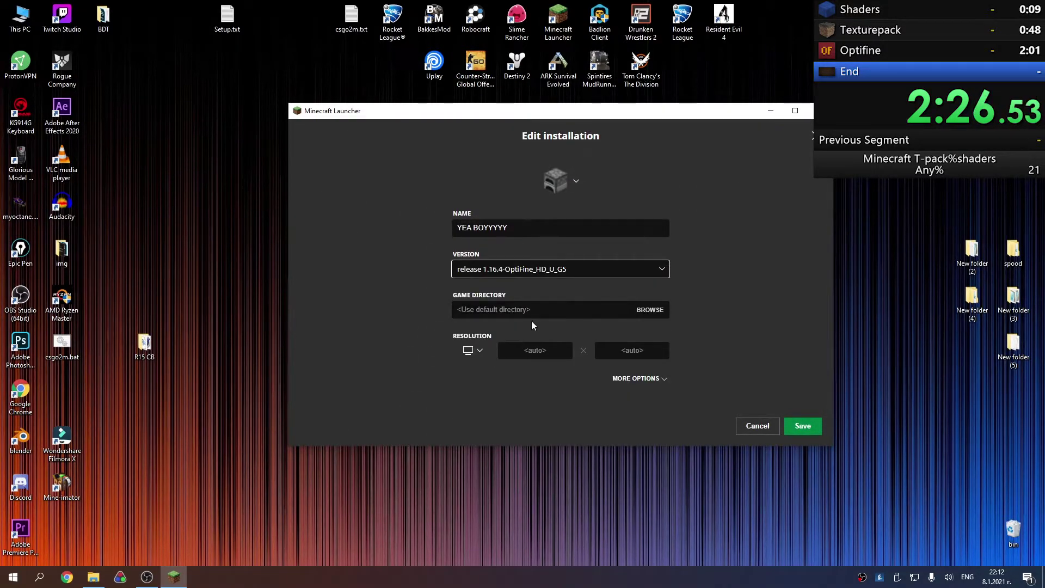
- Reduce the installation's JVM arguments to -Xmx12G only and save the installation
left_click(609, 375)
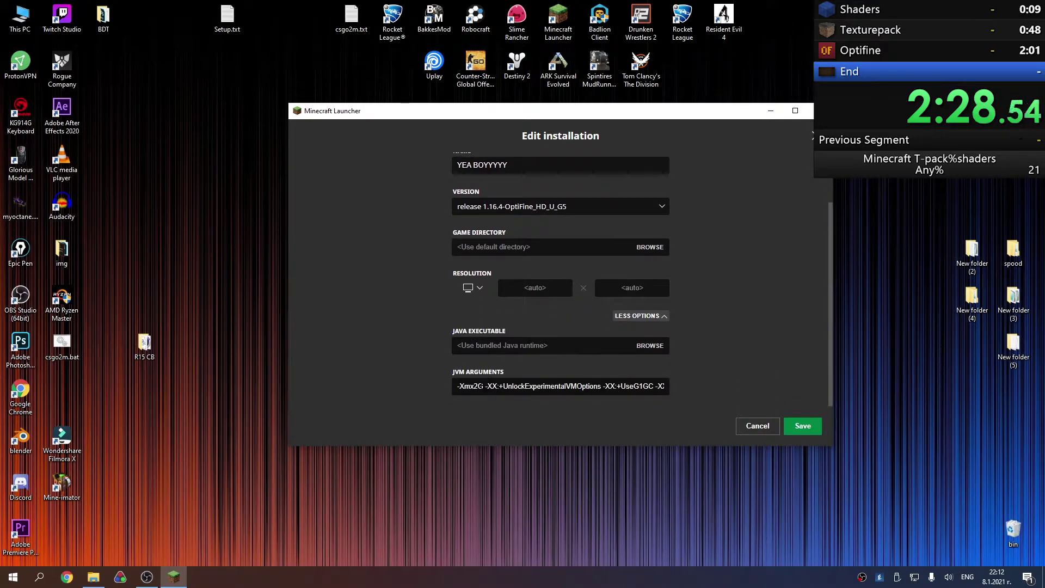
left_click_drag(484, 386, 782, 397)
key("BackSpace")
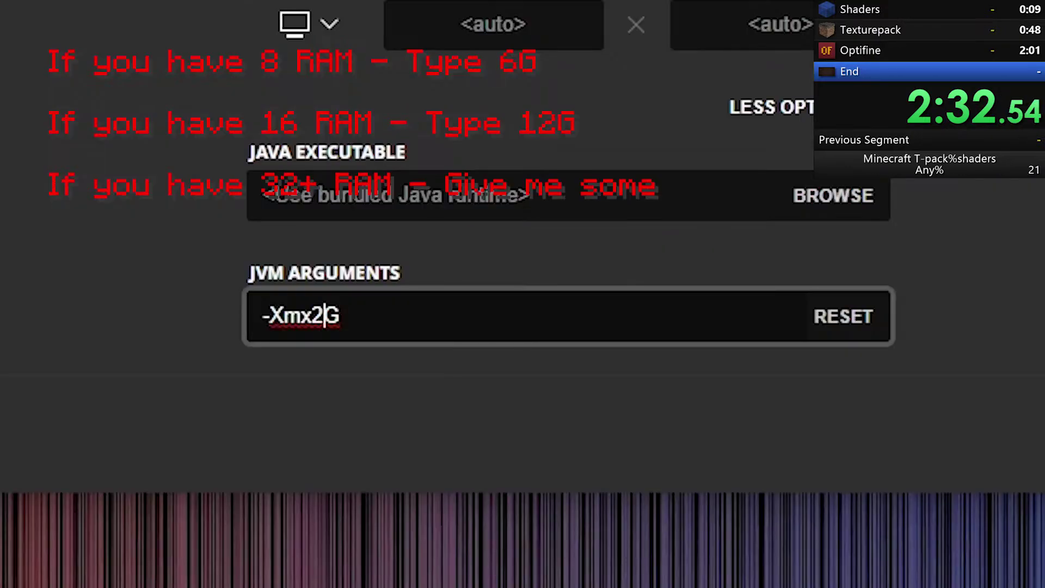
left_click(325, 315)
key("BackSpace")
type("6")
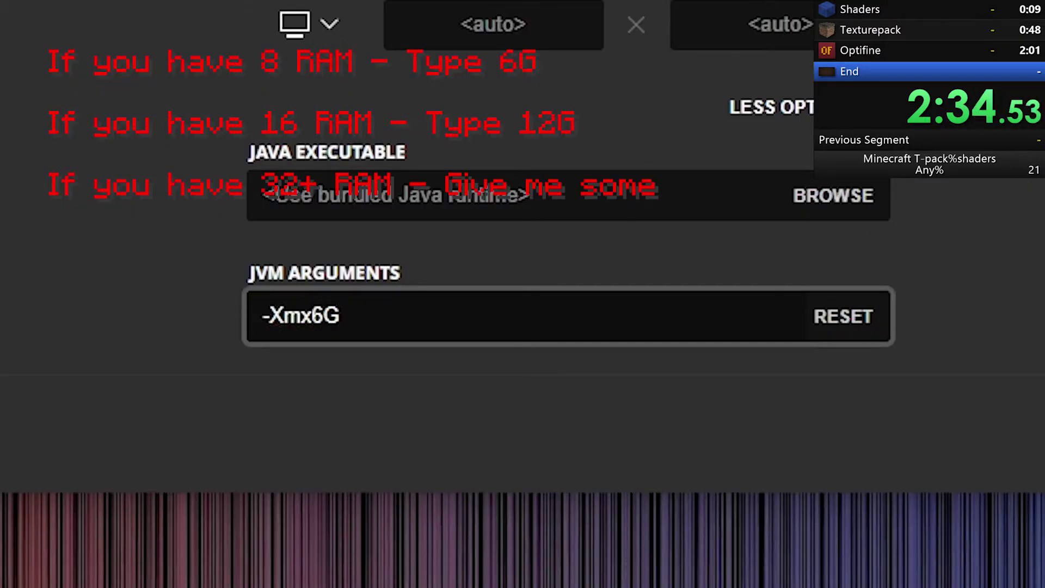
key("BackSpace")
type("12")
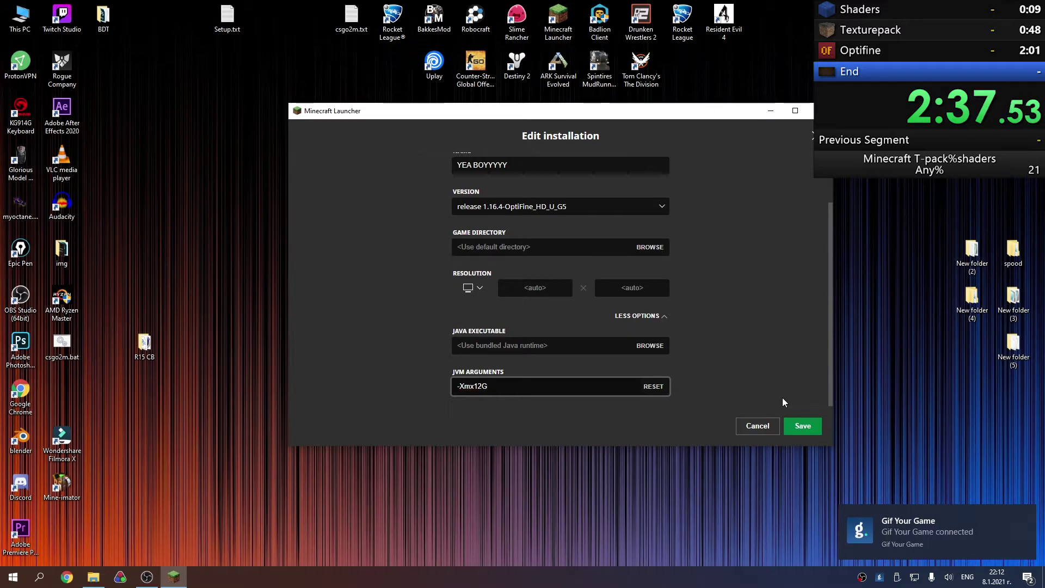
left_click(795, 427)
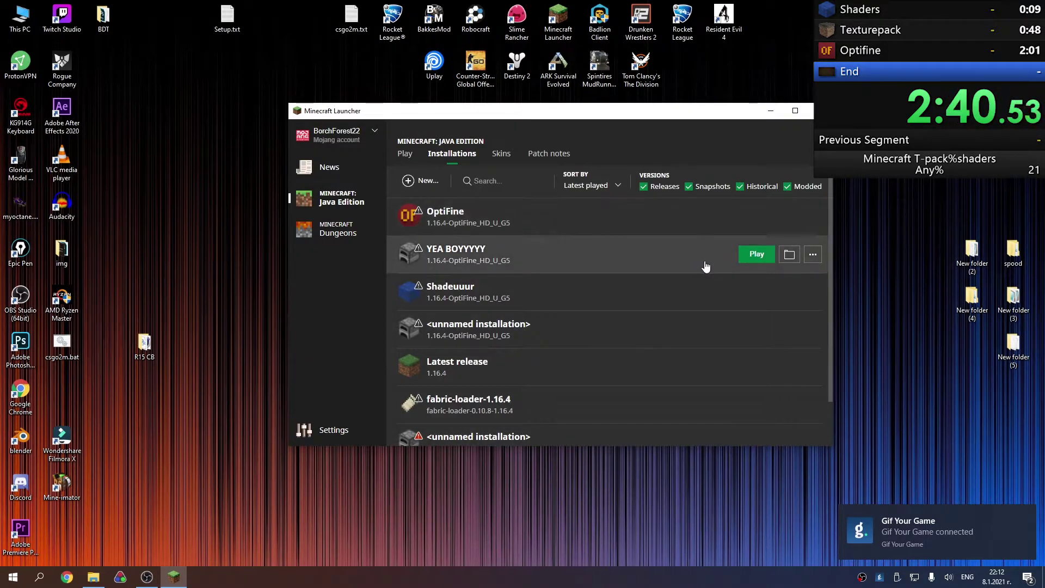
- Launch the "YEA BOYYYYY" installation, accepting the modified-installation risks and suppressing further warnings about it
left_click(756, 254)
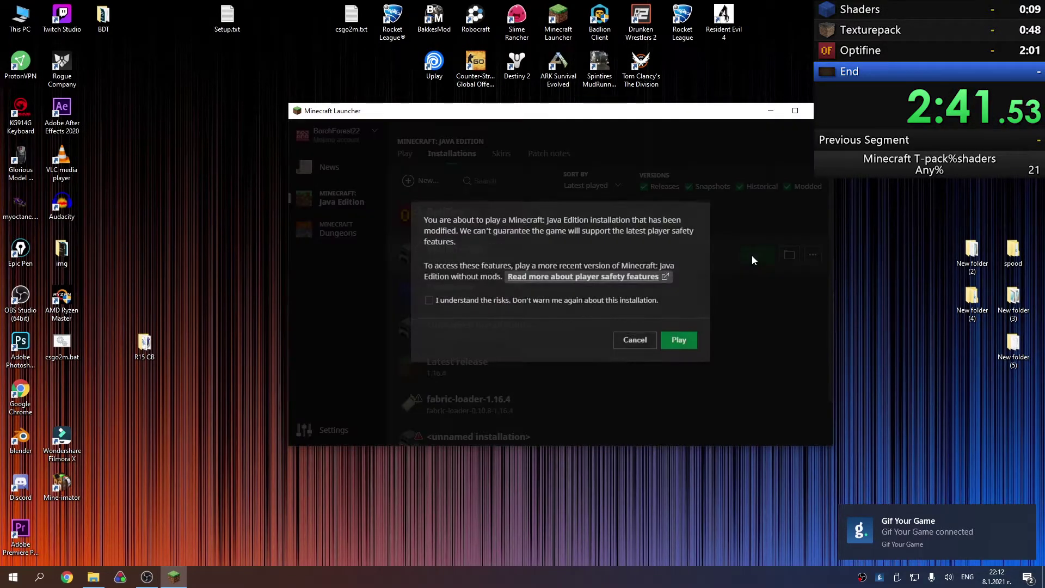
left_click(569, 302)
left_click(679, 340)
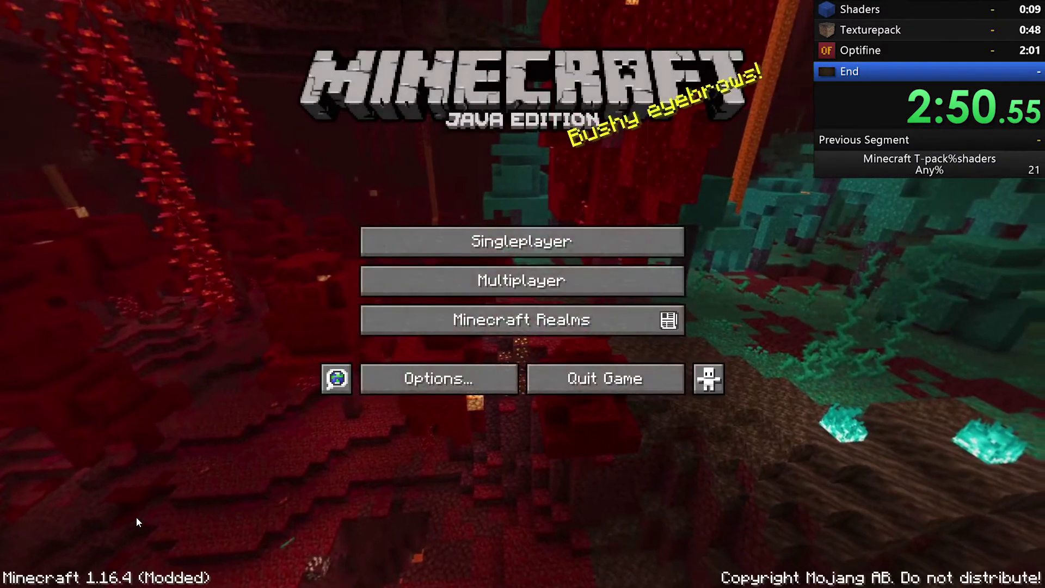
- Switch the game to windowed mode and enable the SEUS-Renewed-v1.0.1 (1).zip shader in the video settings
left_click(442, 383)
left_click(444, 417)
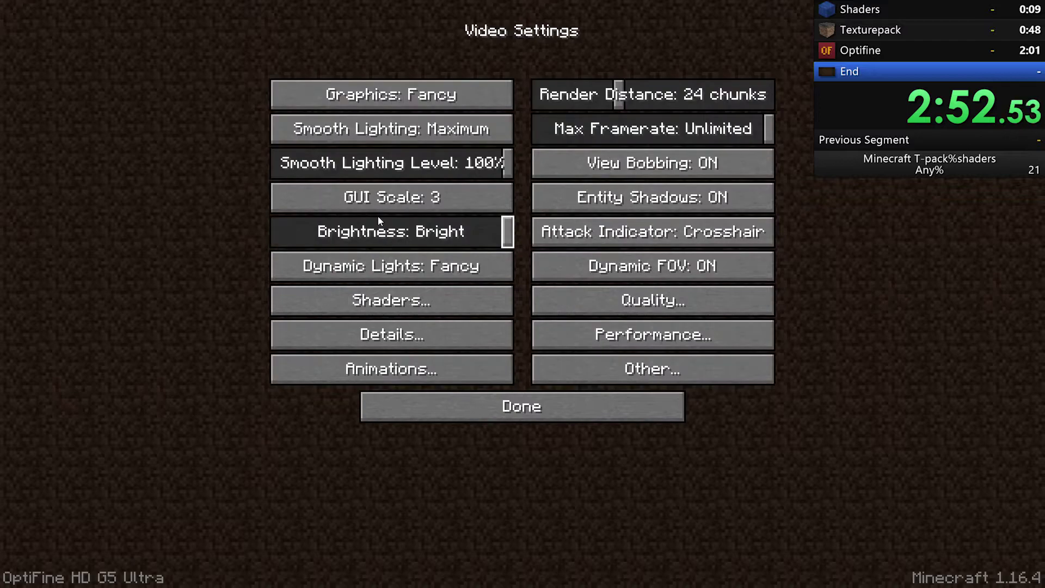
left_click(383, 302)
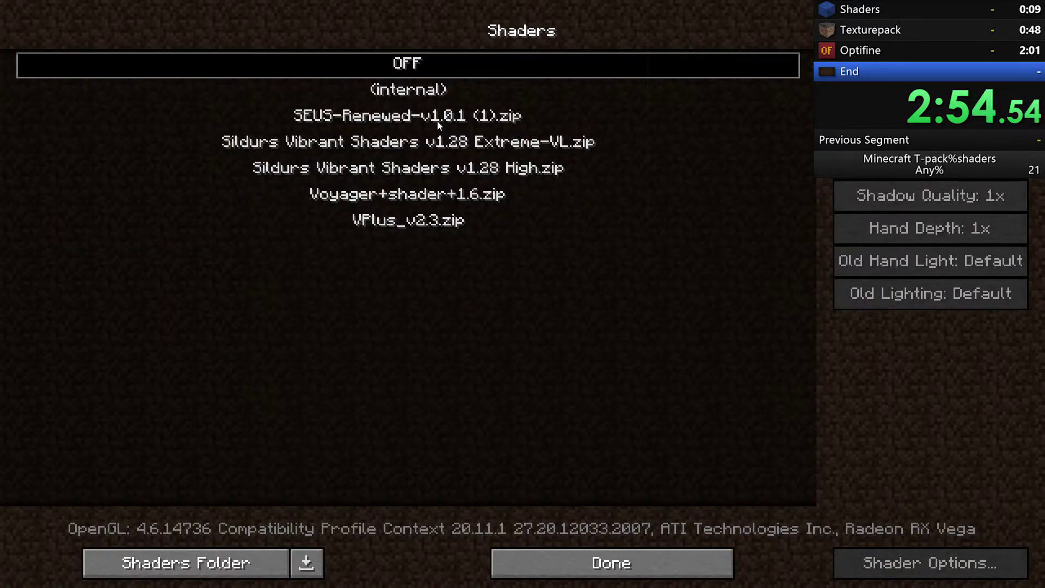
key("F11")
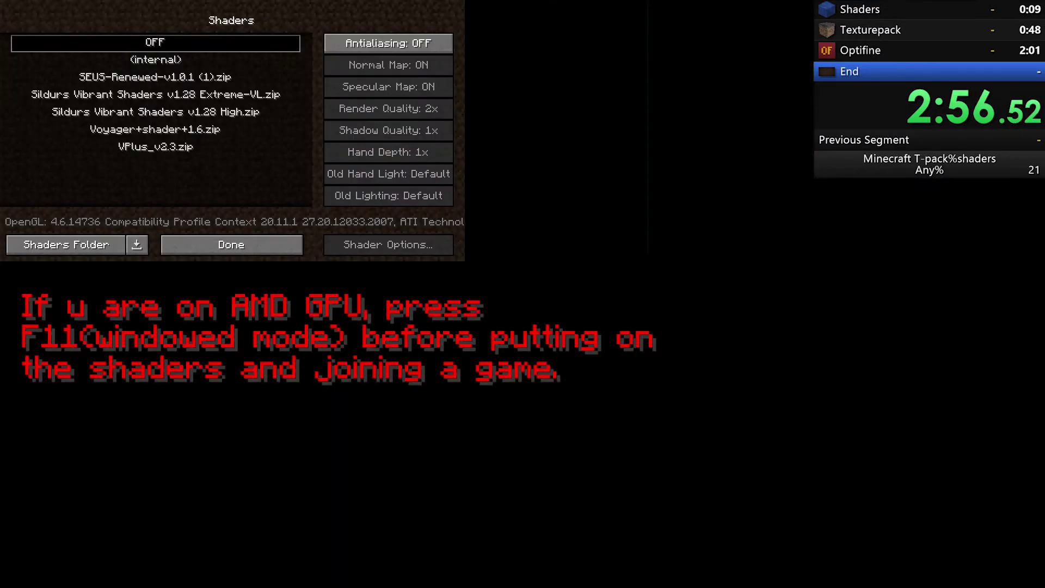
left_click(148, 80)
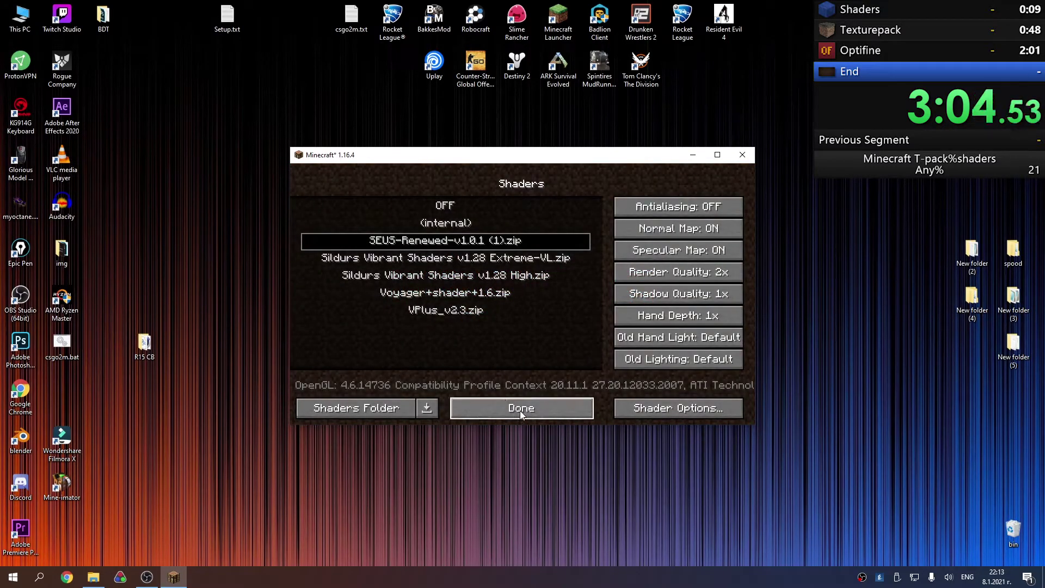
left_click(531, 406)
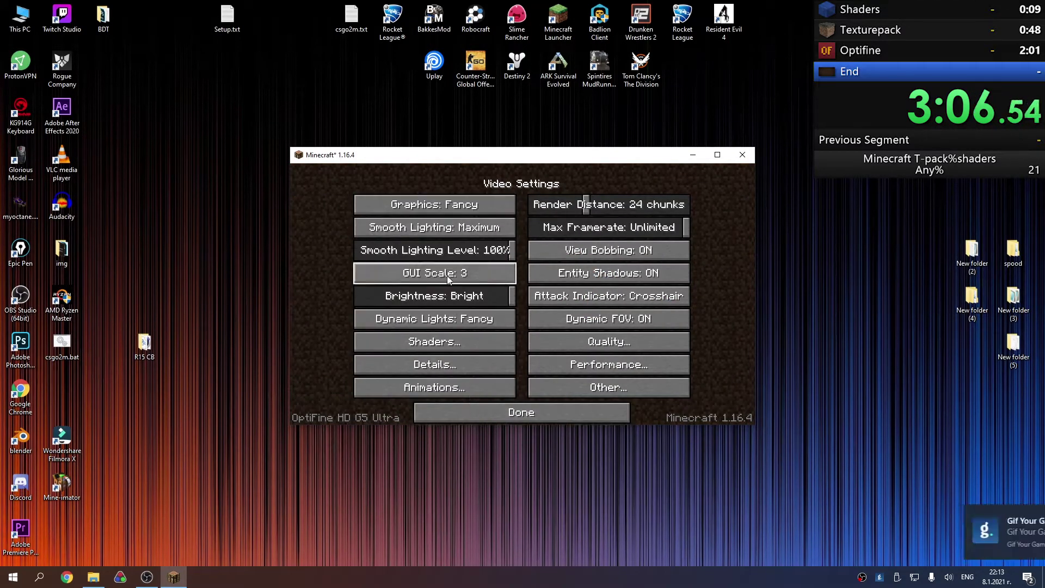
- Load the HardTop Vanillaccurate 64x resource pack despite its older version and return to the title screen
key("Escape")
left_click(430, 342)
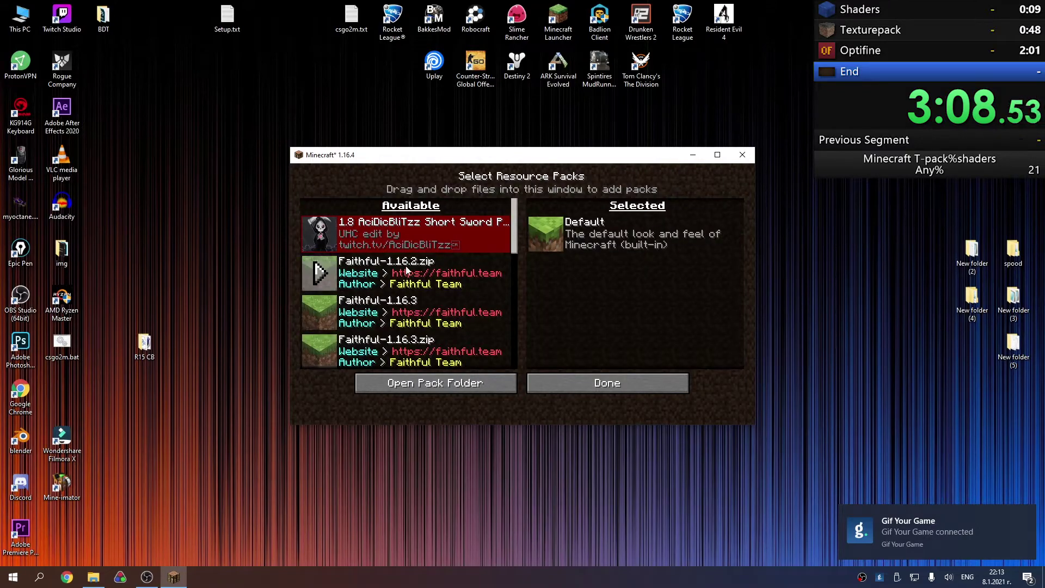
scroll(406, 270, "down", 5)
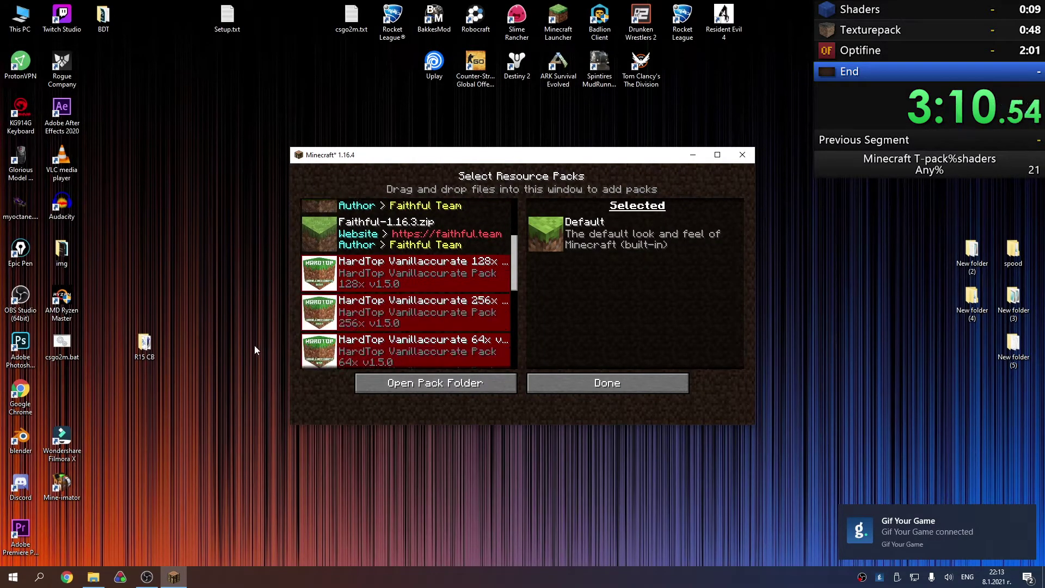
left_click(325, 353)
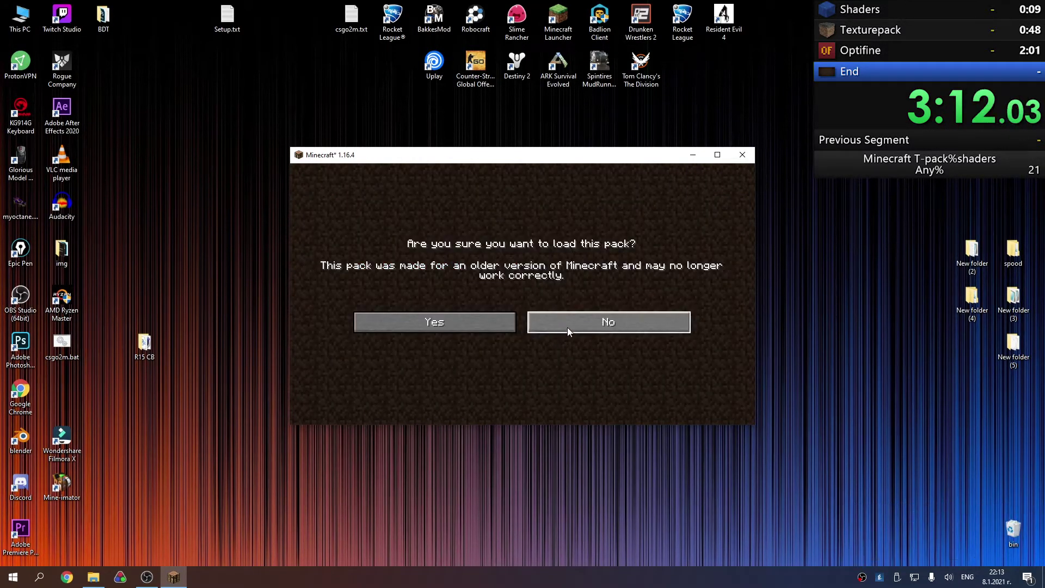
left_click(475, 325)
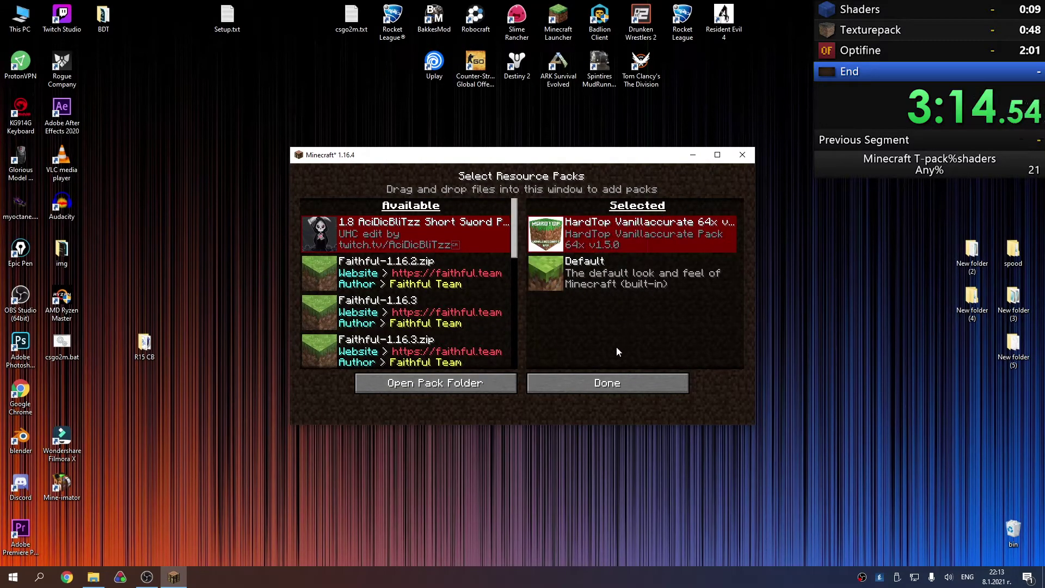
left_click(613, 377)
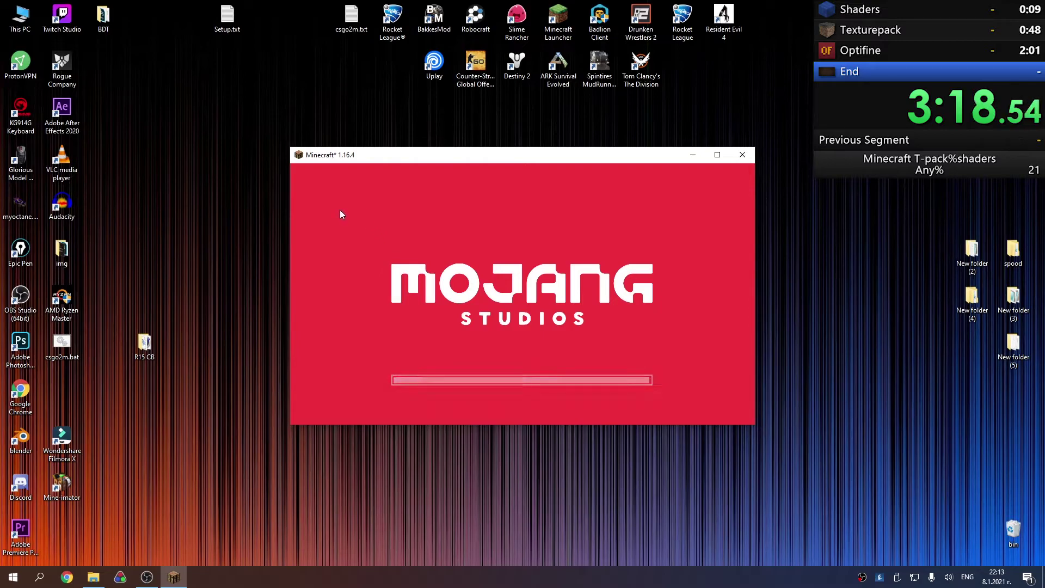
left_click(490, 402)
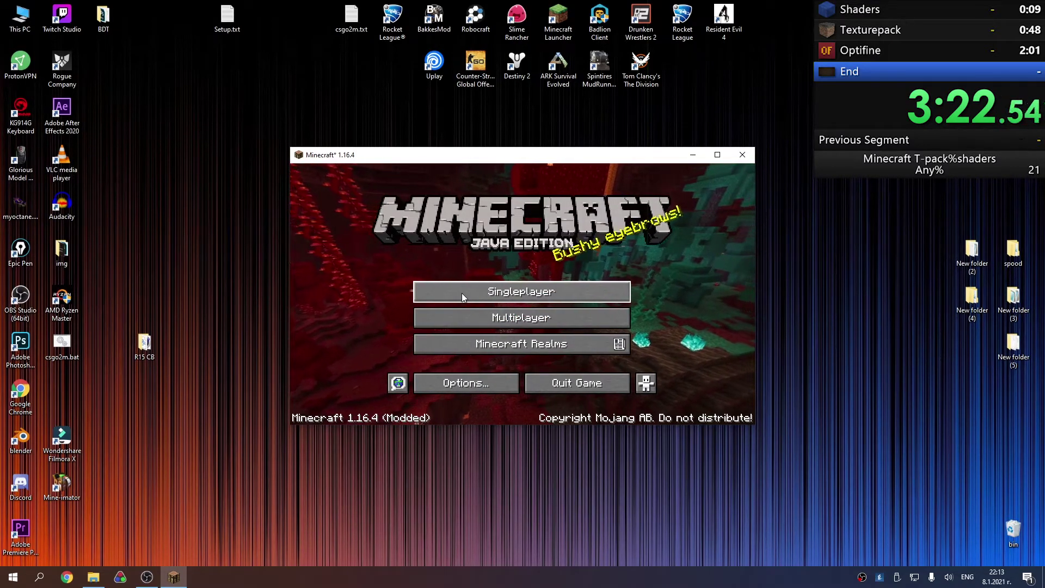
- Create a new singleplayer world in Creative mode and switch the game back to full screen
left_click(462, 293)
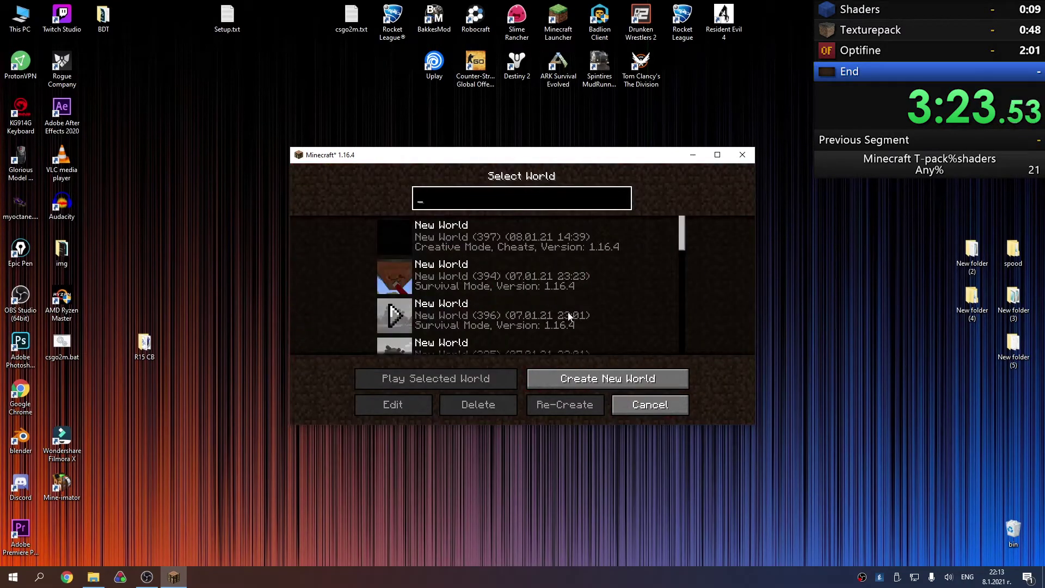
left_click(569, 376)
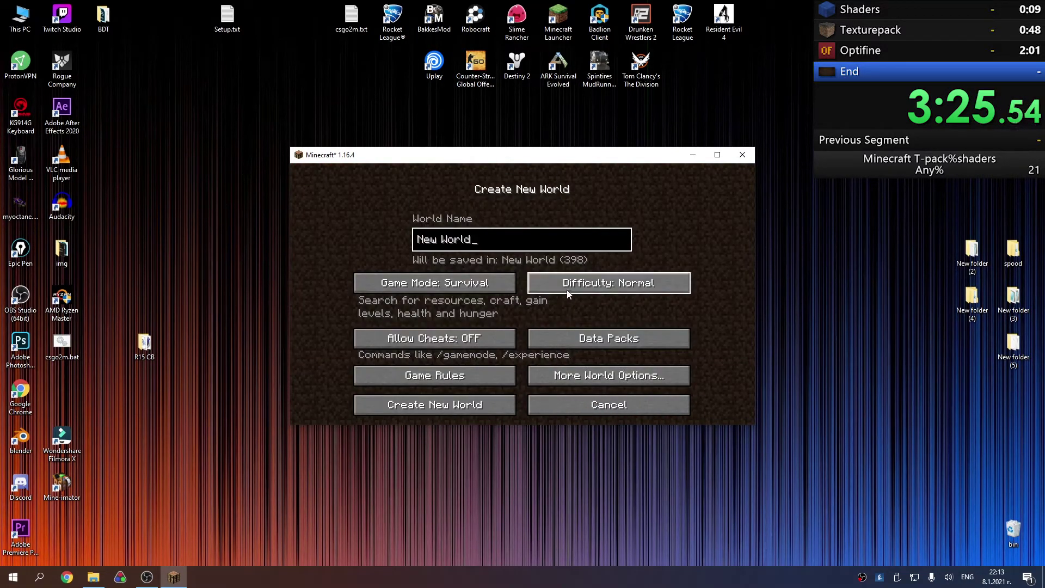
left_click(458, 277)
left_click(458, 277)
left_click(463, 415)
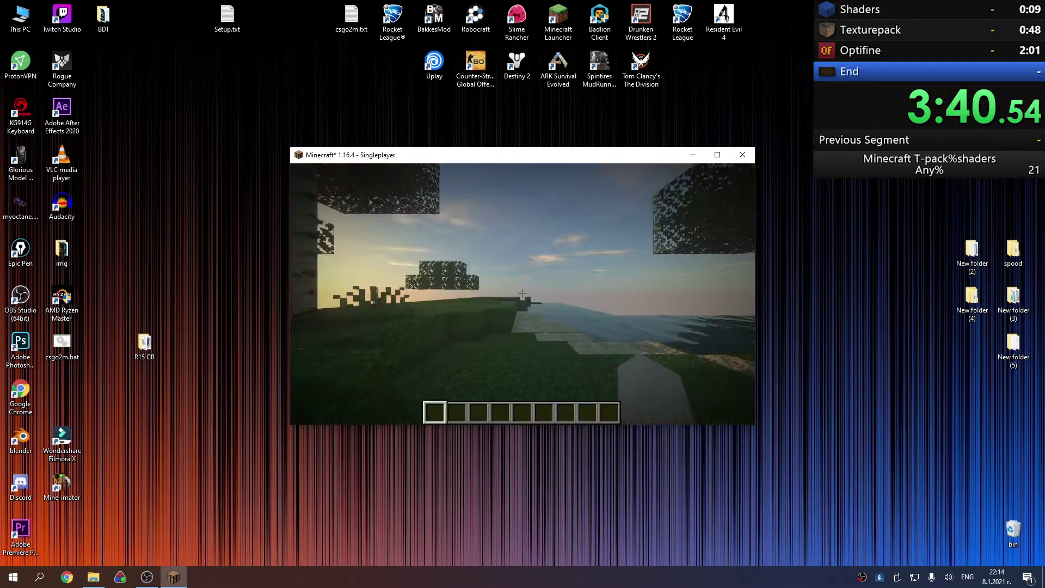
key("F11")
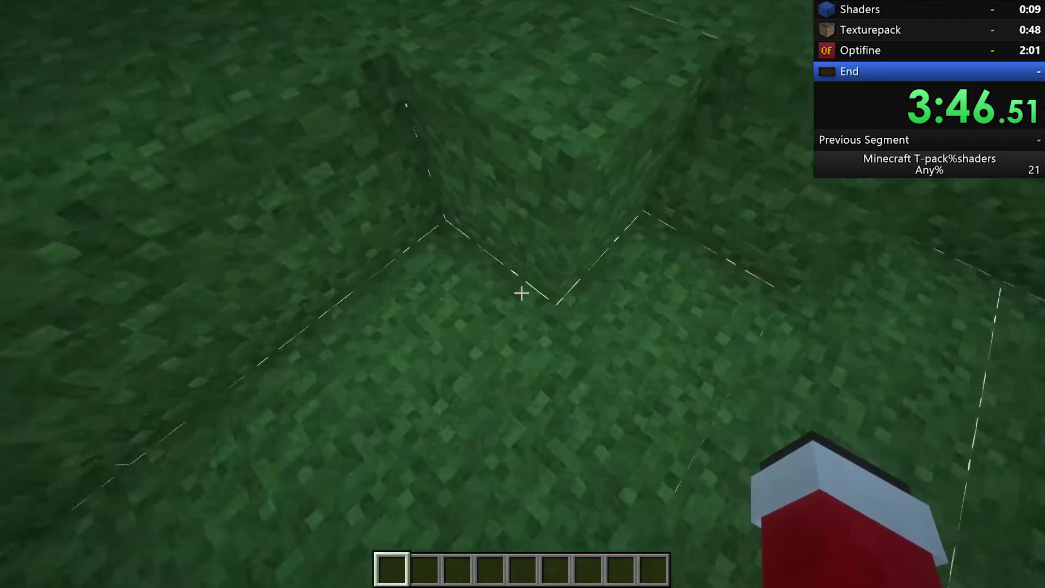
- In the SEUS Renewed shader's surface options, set Texture Resolution to 64 to match the texture pack
key("Escape")
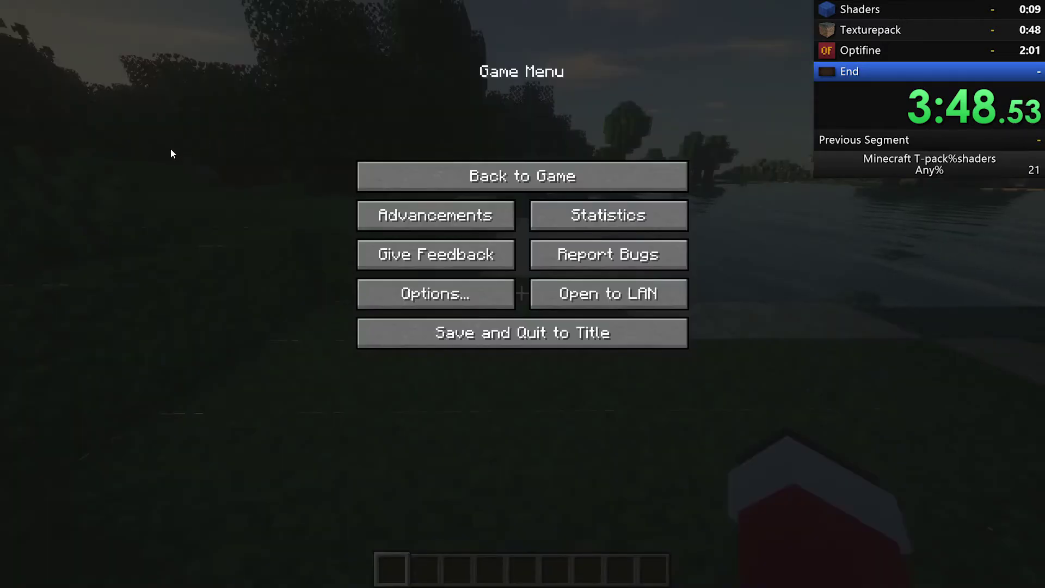
left_click(437, 302)
left_click(376, 286)
left_click(365, 307)
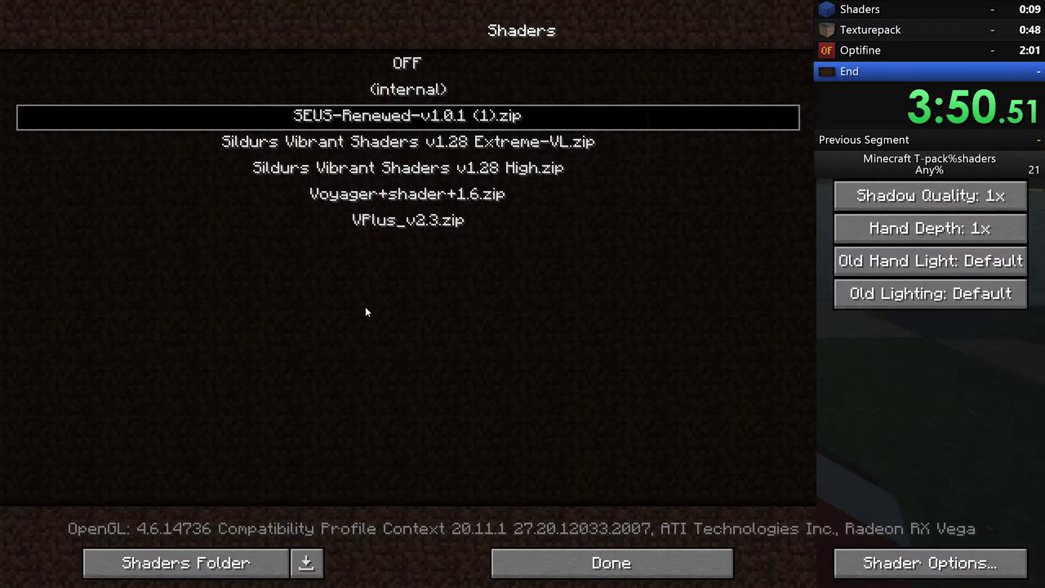
left_click(907, 568)
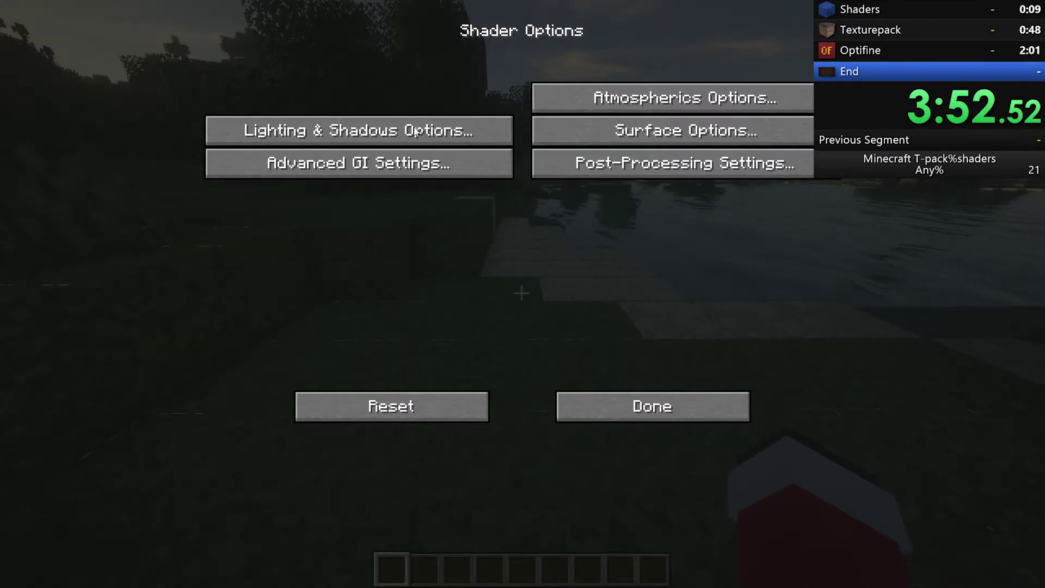
left_click(613, 129)
right_click(430, 65)
right_click(430, 65)
right_click(430, 65)
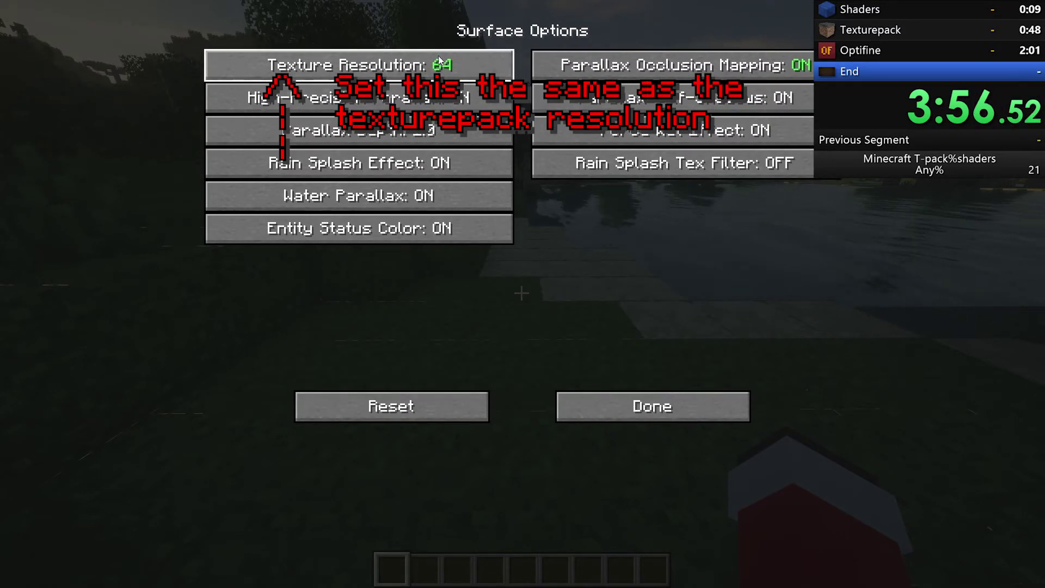
- Review the shader's Atmospherics, Post-Processing, Advanced GI and Lighting & Shadows options and return to the shader list
left_click(627, 416)
left_click(667, 99)
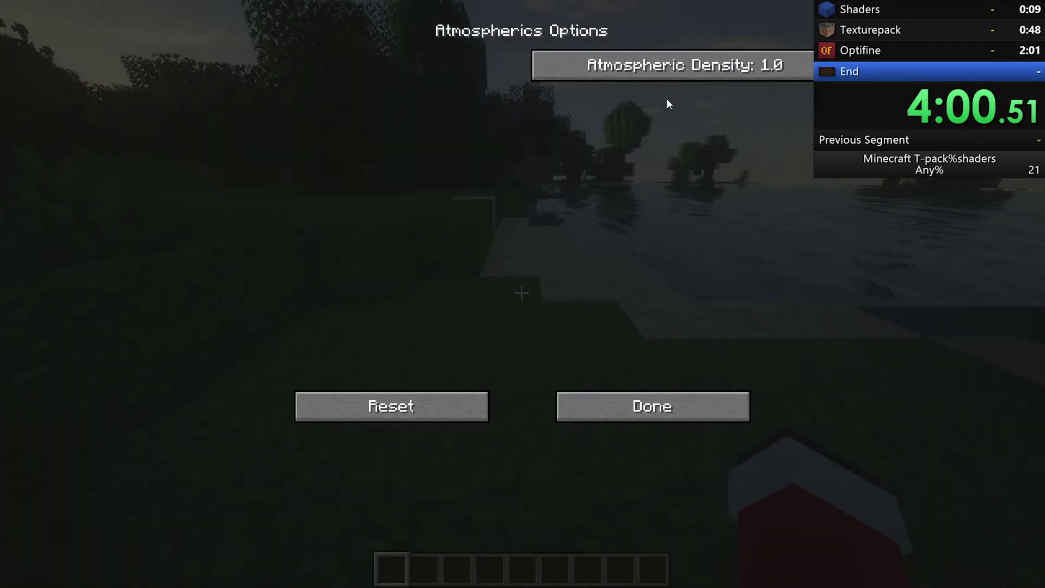
left_click(629, 396)
left_click(595, 169)
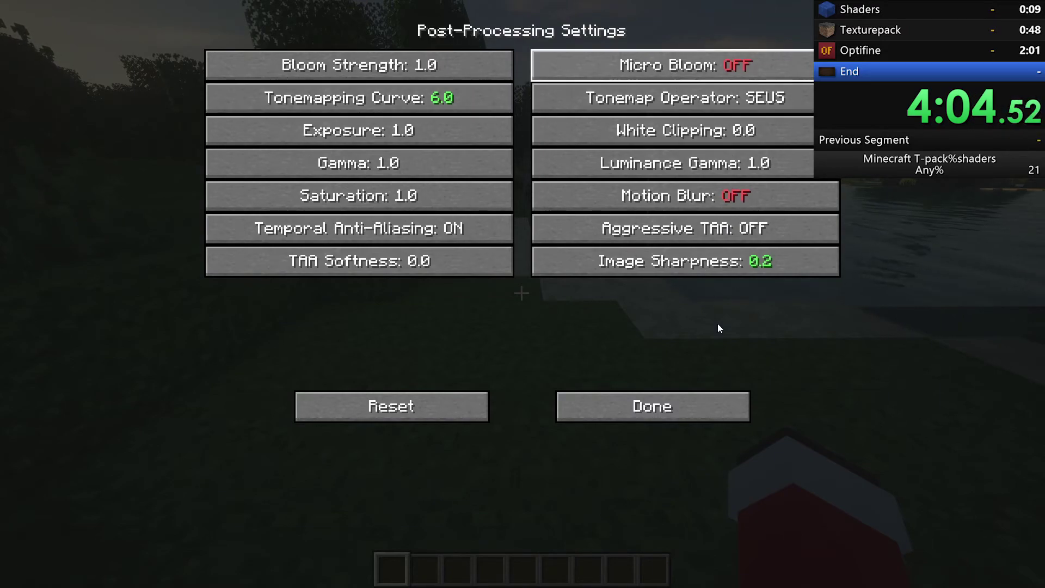
left_click(698, 406)
left_click(359, 163)
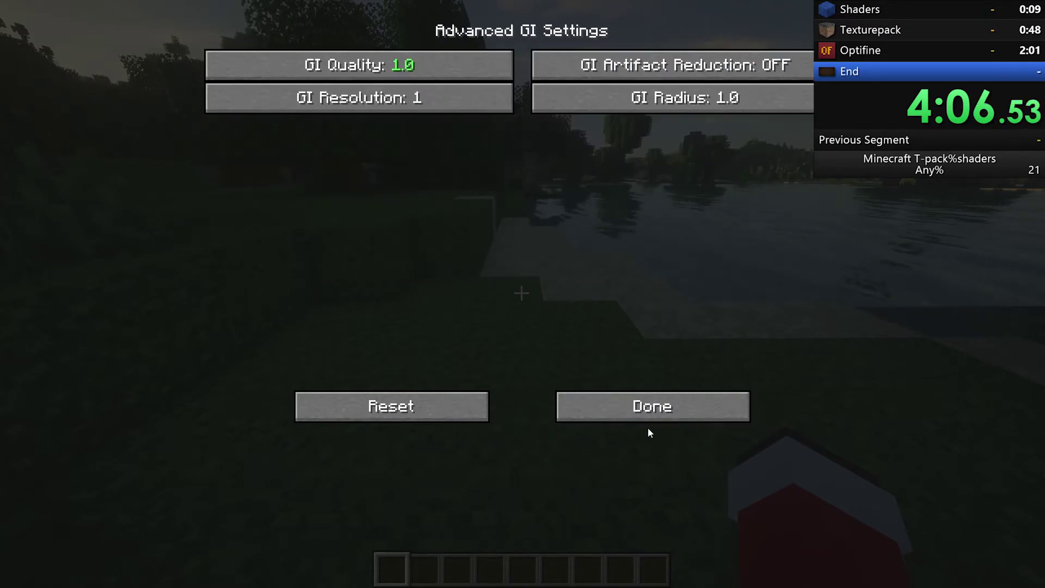
left_click(582, 400)
left_click(420, 130)
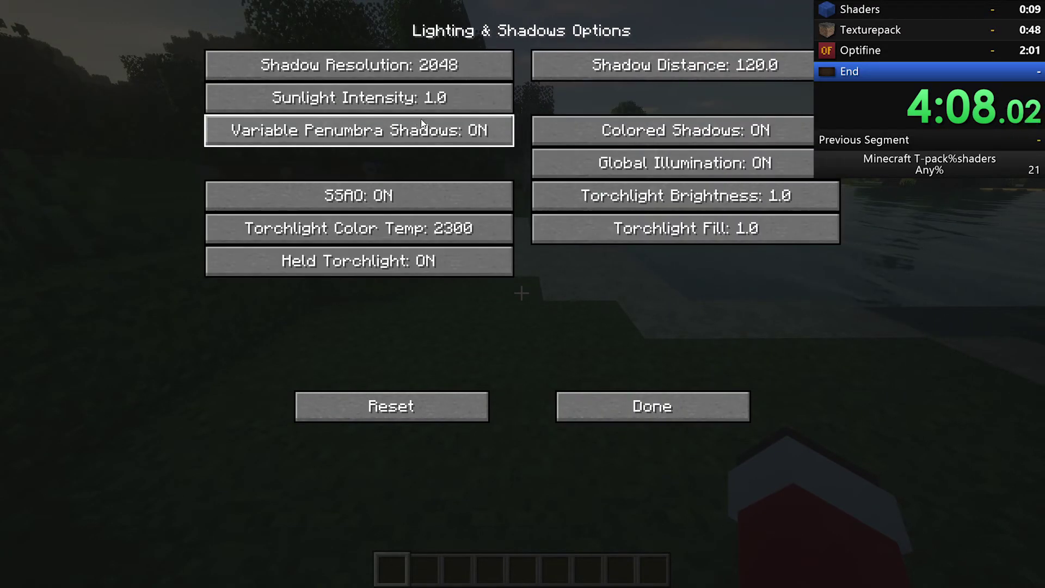
left_click(626, 405)
left_click(623, 403)
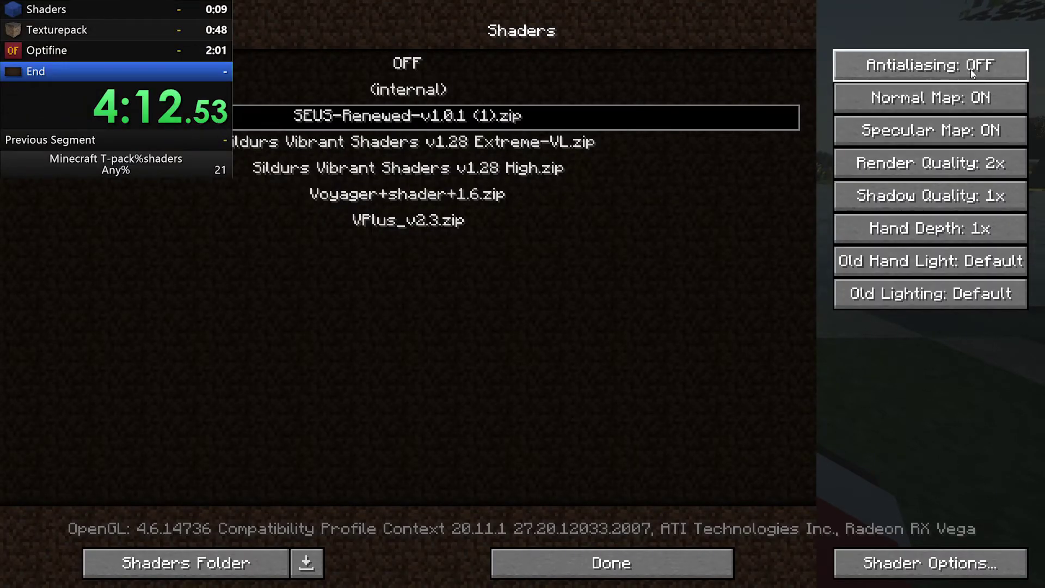
- Set the shader antialiasing to FXAA 4x and return to the game world
left_click(980, 69)
right_click(985, 68)
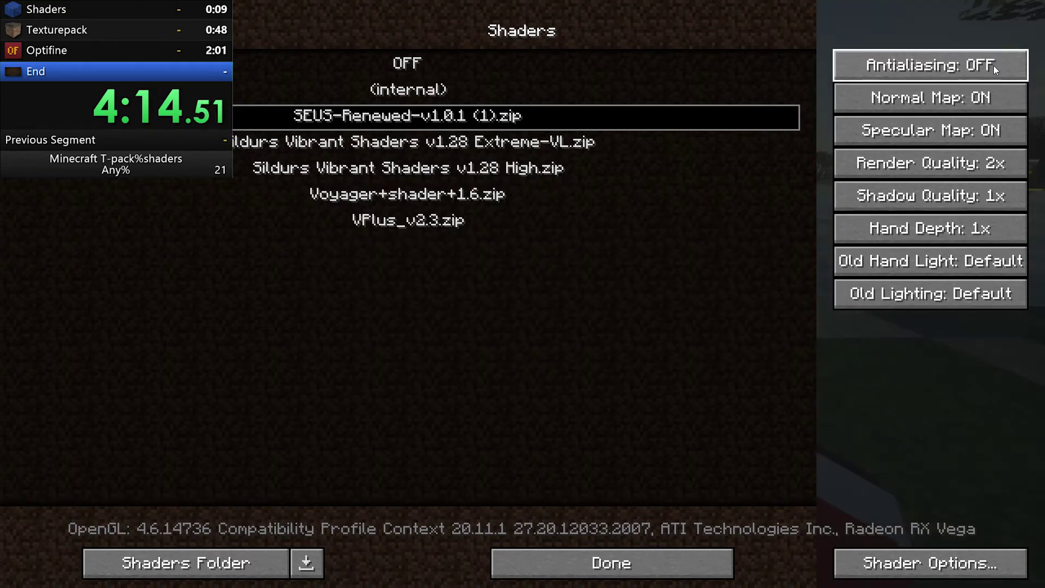
right_click(994, 67)
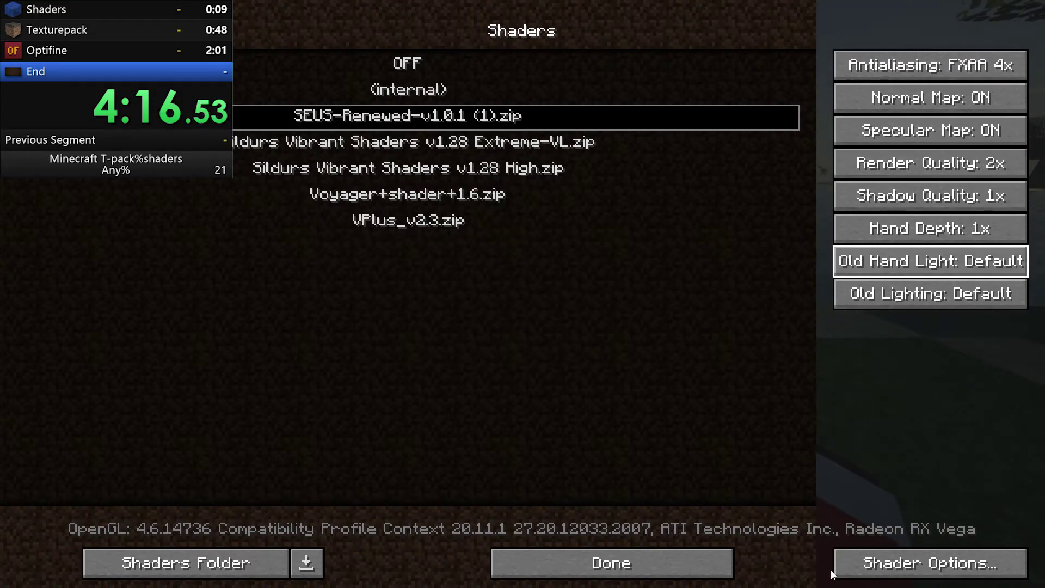
left_click(645, 568)
left_click(501, 406)
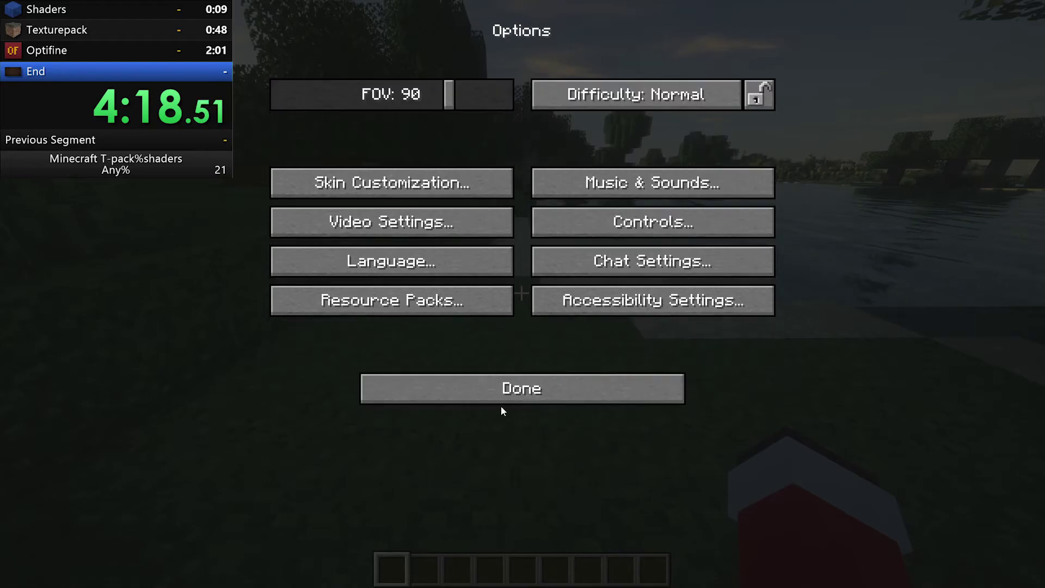
left_click(492, 388)
left_click(480, 159)
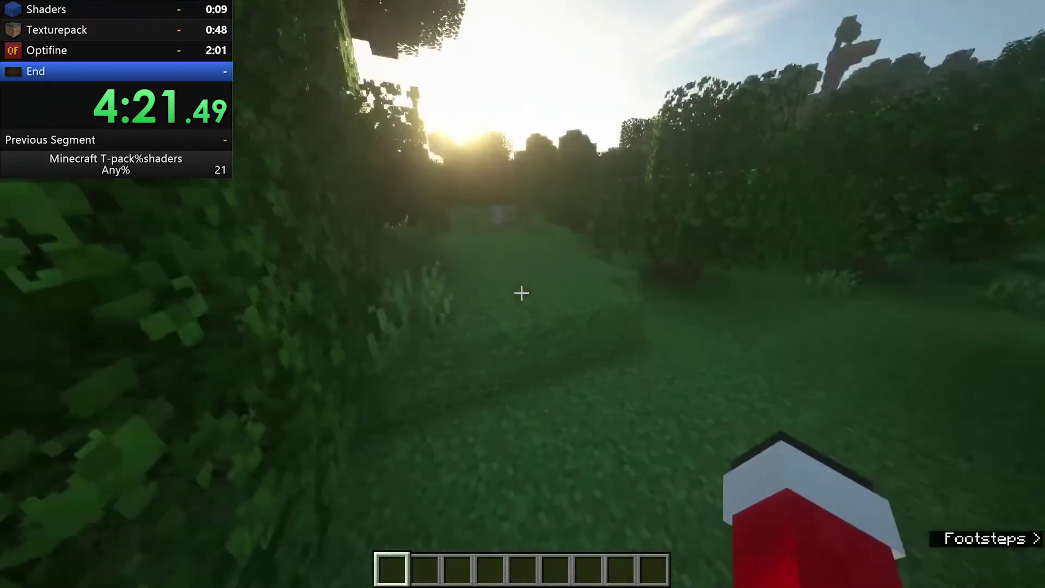
- Search the creative inventory for "gold" and "neth" and add a stack each of gold and netherite blocks to the hotbar
key("e")
left_click(657, 163)
type("gold")
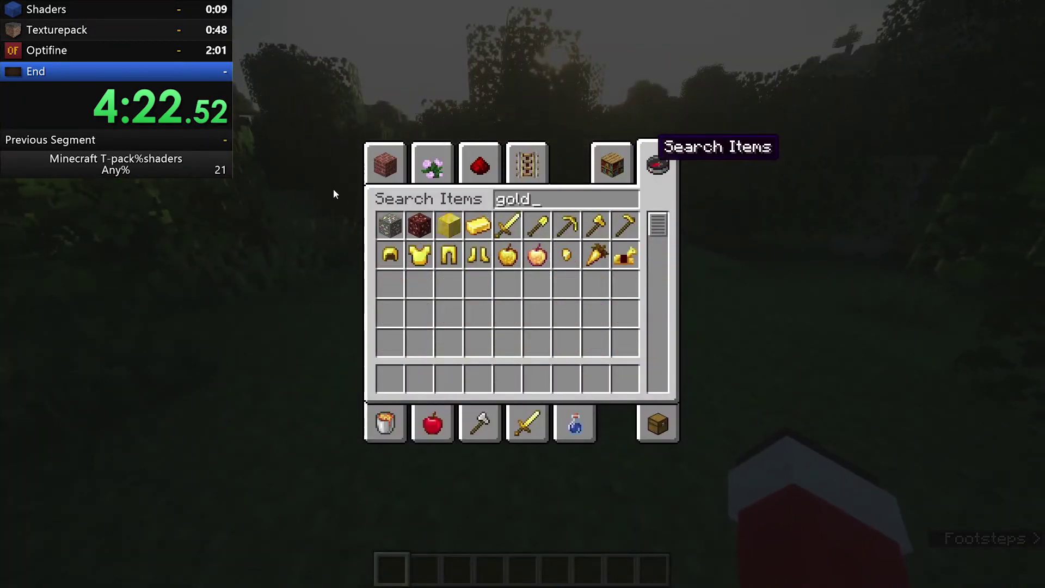
left_click(389, 225)
key("ctrl+a")
type("neth")
left_click(537, 313)
- Search for "dia" and "iron", add a stack each of diamond and iron blocks to the hotbar, and close the inventory
key("ctrl+a")
type("dia")
left_click(449, 225)
key("ctrl+a")
type("iron")
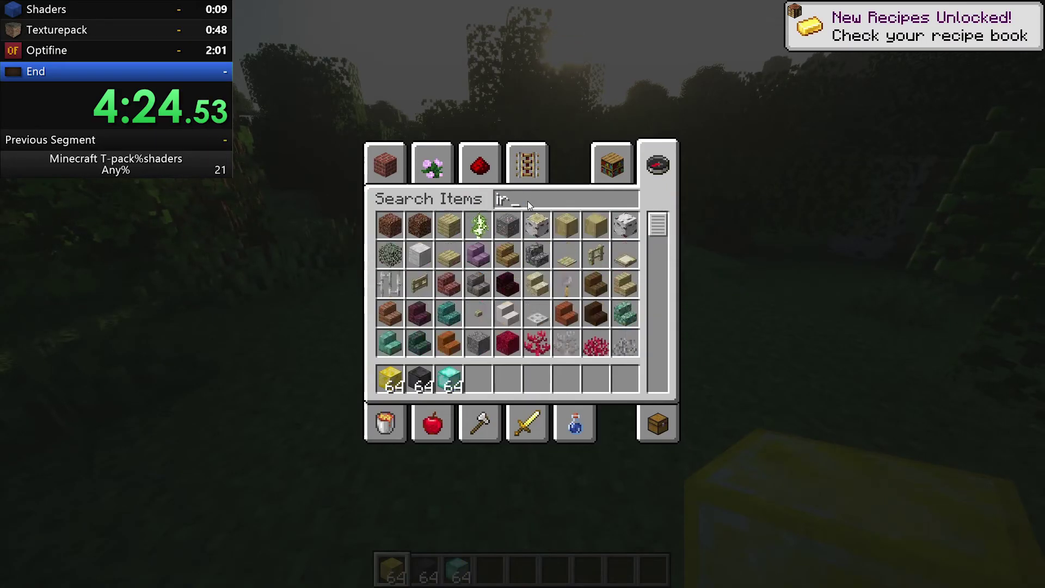
left_click(390, 225)
key("e")
- Place iron, diamond and netherite blocks on the grass to test the shader reflections, and break the netherite block
right_click(522, 293)
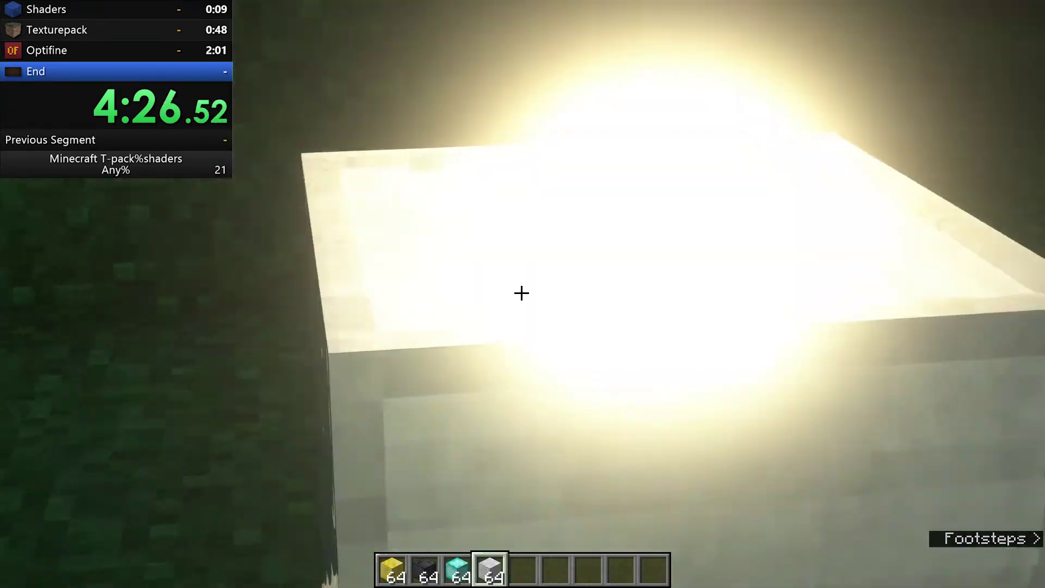
scroll(521, 294, "up", 1)
right_click(521, 294)
scroll(522, 294, "up", 1)
right_click(522, 293)
scroll(521, 293, "up", 1)
left_click(521, 293)
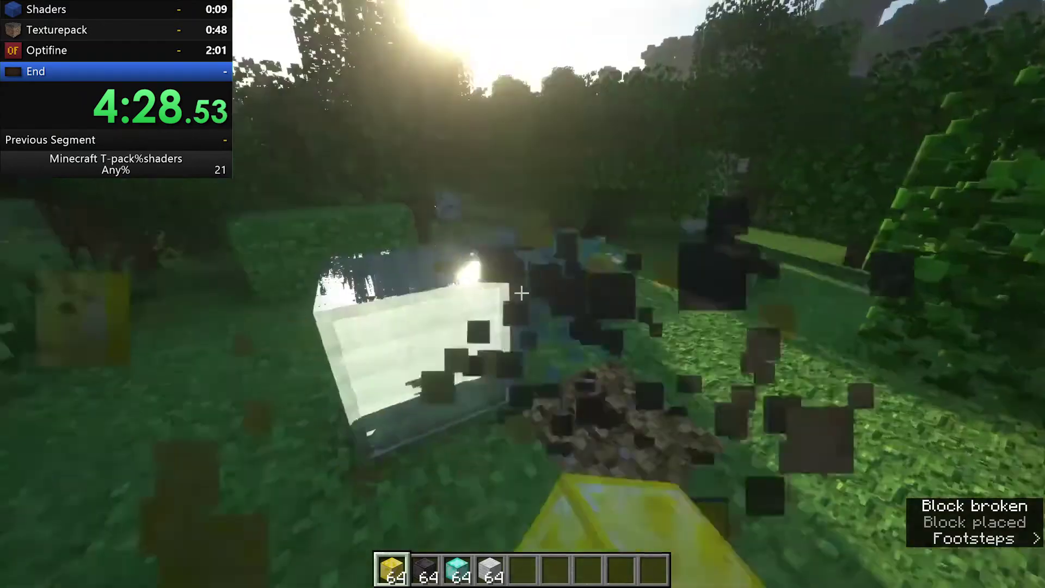
- Leave the game world and stop the run timer with the End split
key("Escape")
key("KP_1")
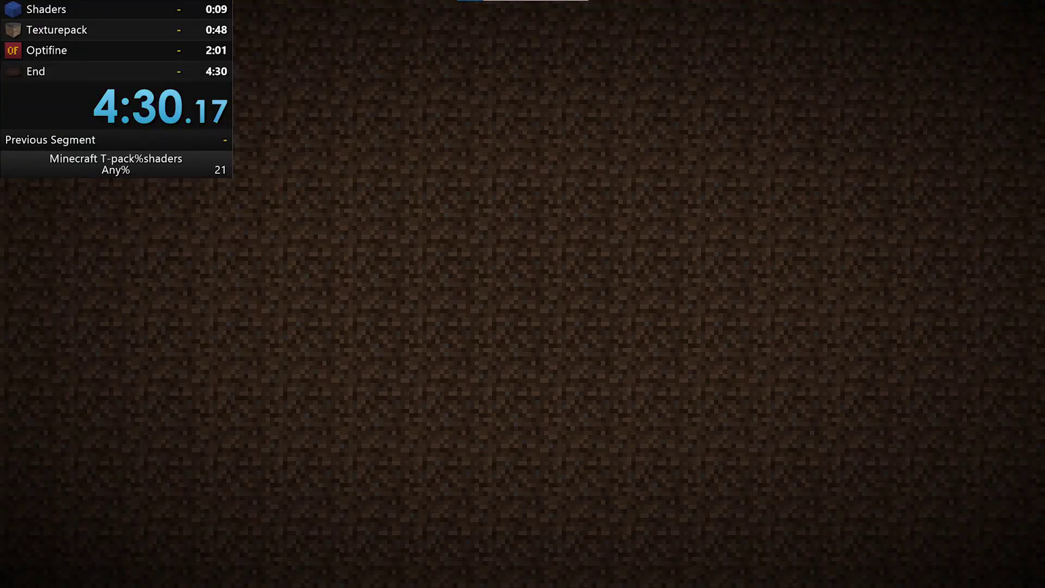